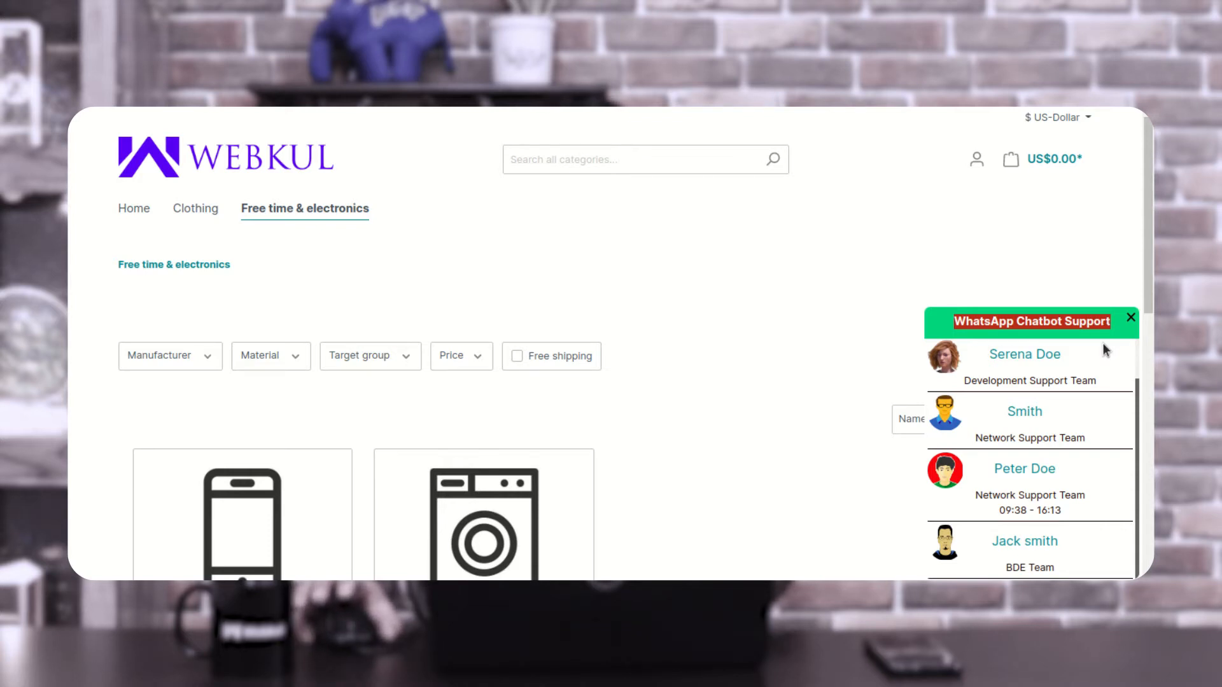
- Examine the heading title and the welcome message of the storefront's WhatsApp chat popup
click(984, 324)
drag(979, 324, 1096, 321)
scroll(993, 376, up, 1)
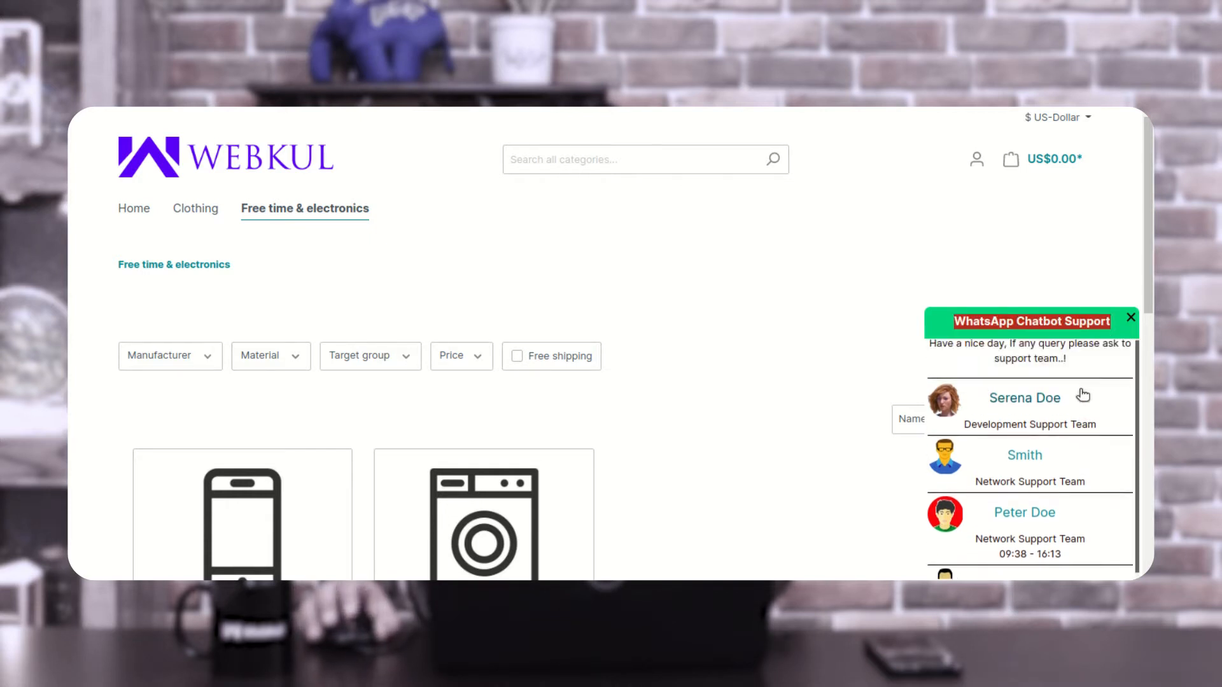
drag(935, 347, 1072, 367)
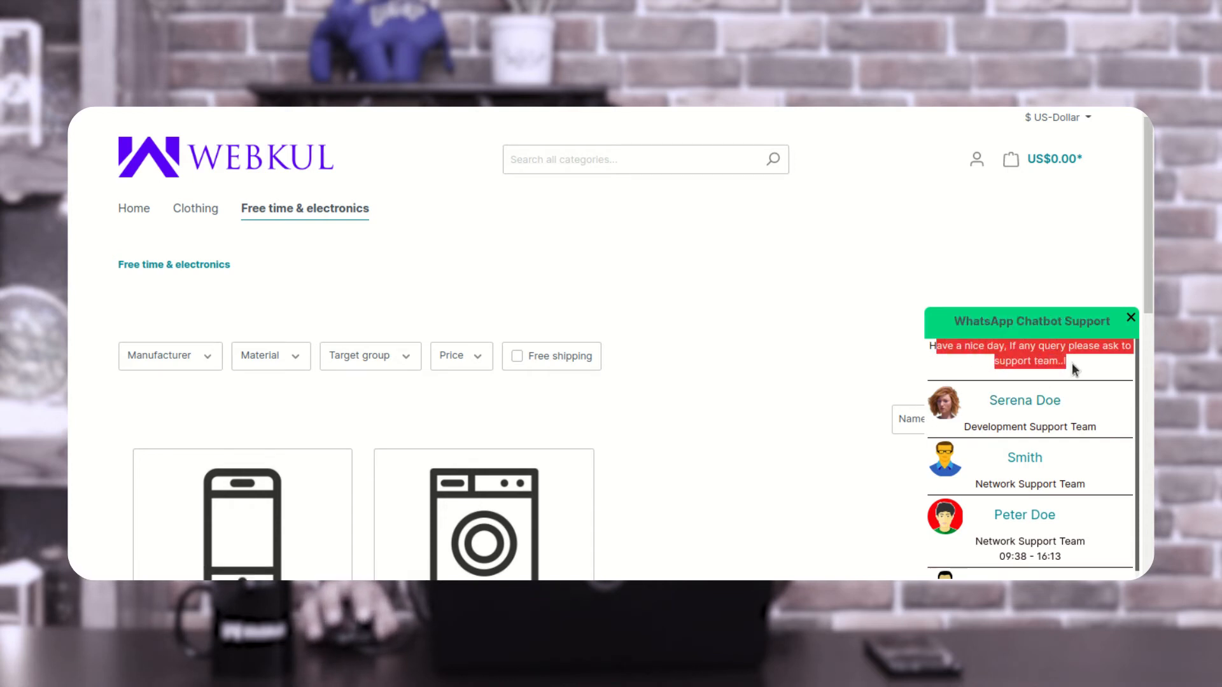
click(978, 356)
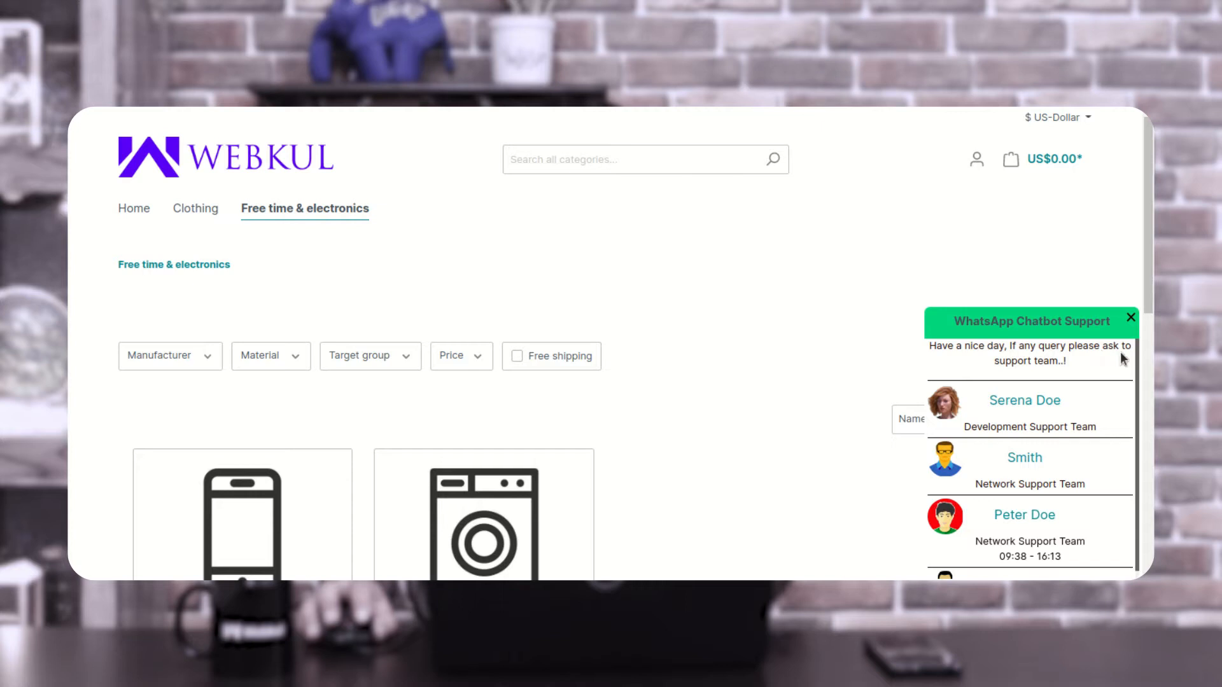
drag(1006, 361, 1075, 362)
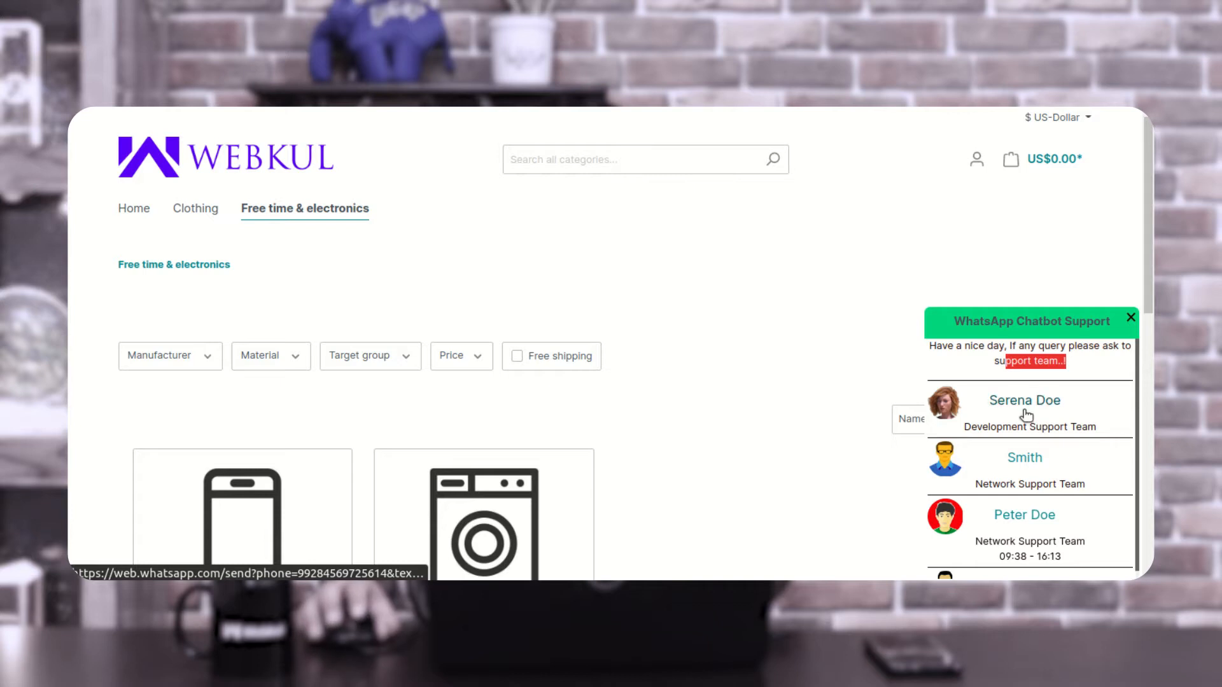
- Look through the support members in the chat popup, checking their team names and availability hours
scroll(1048, 477, down, 1)
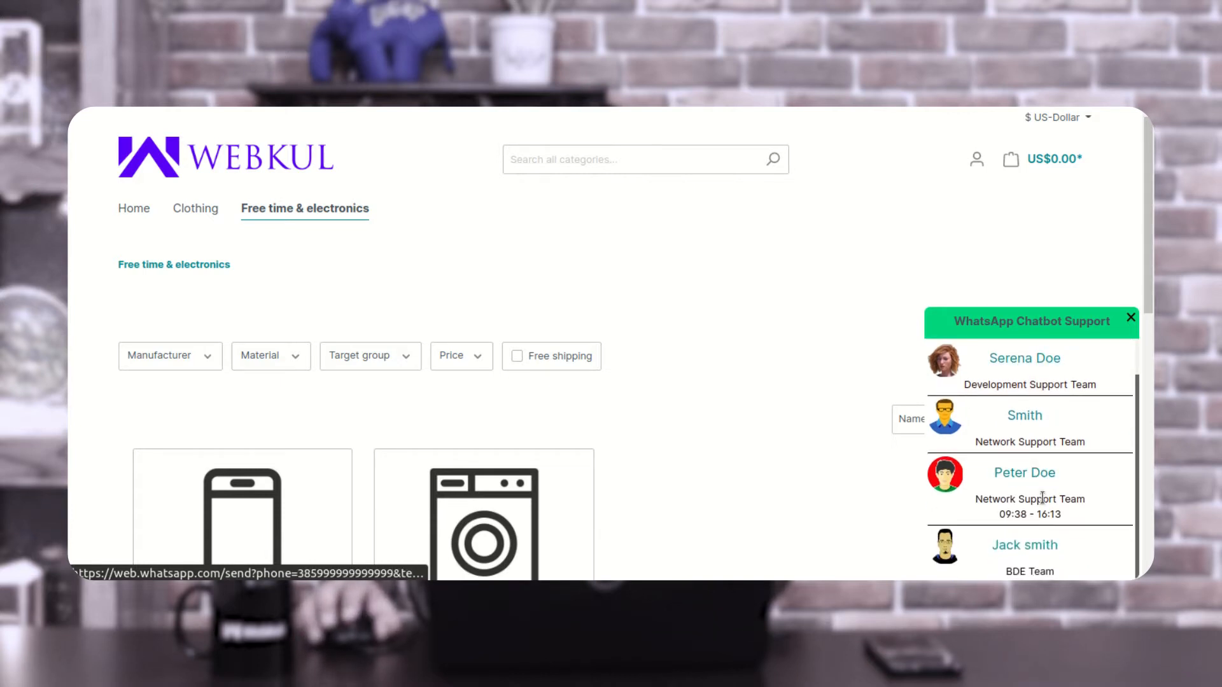
scroll(1047, 509, down, 1)
scroll(1045, 545, up, 1)
drag(978, 426, 1087, 425)
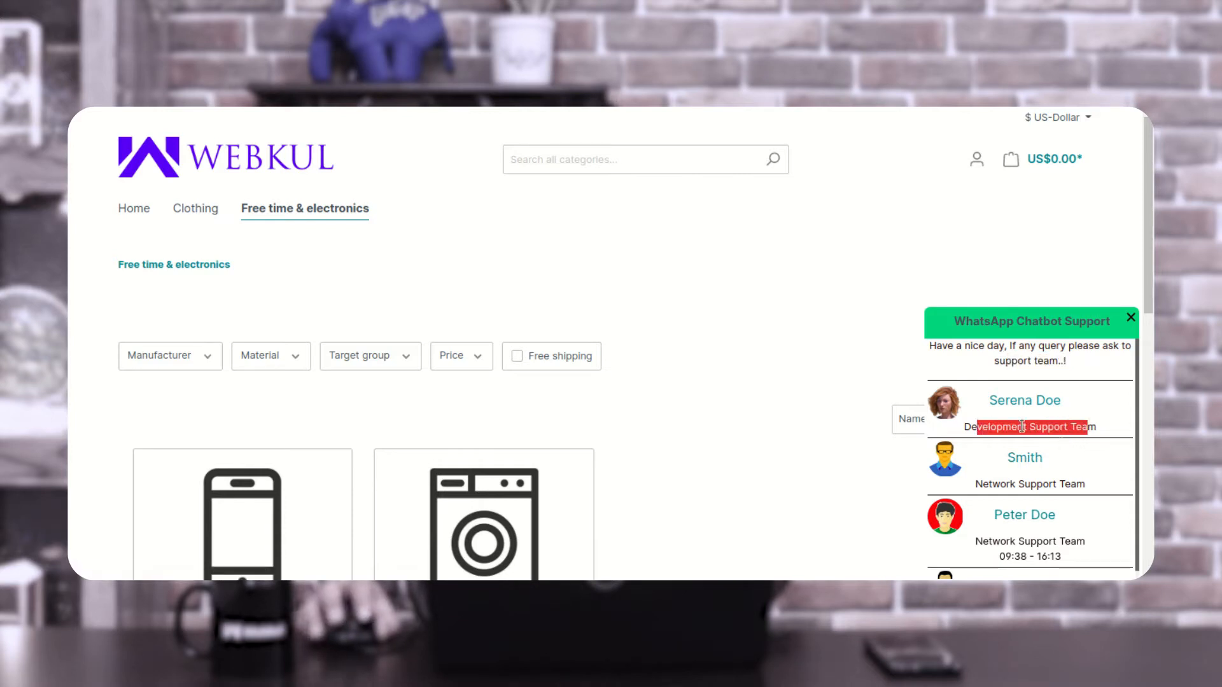
scroll(1041, 471, down, 1)
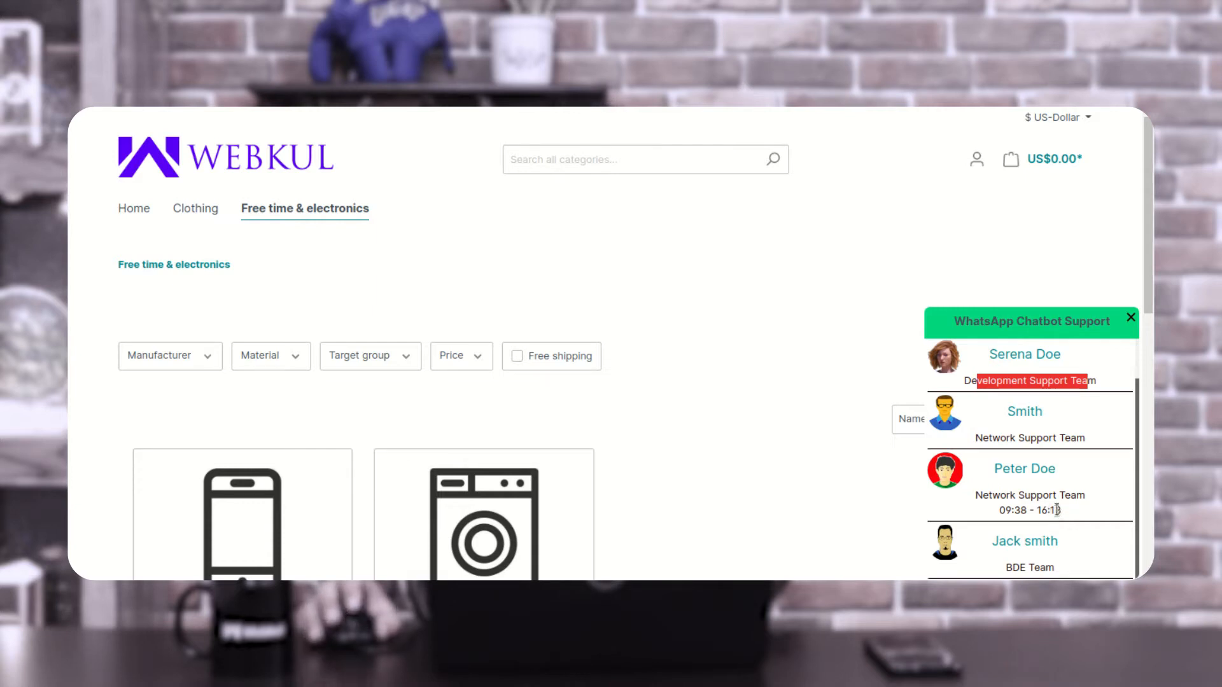
click(1126, 366)
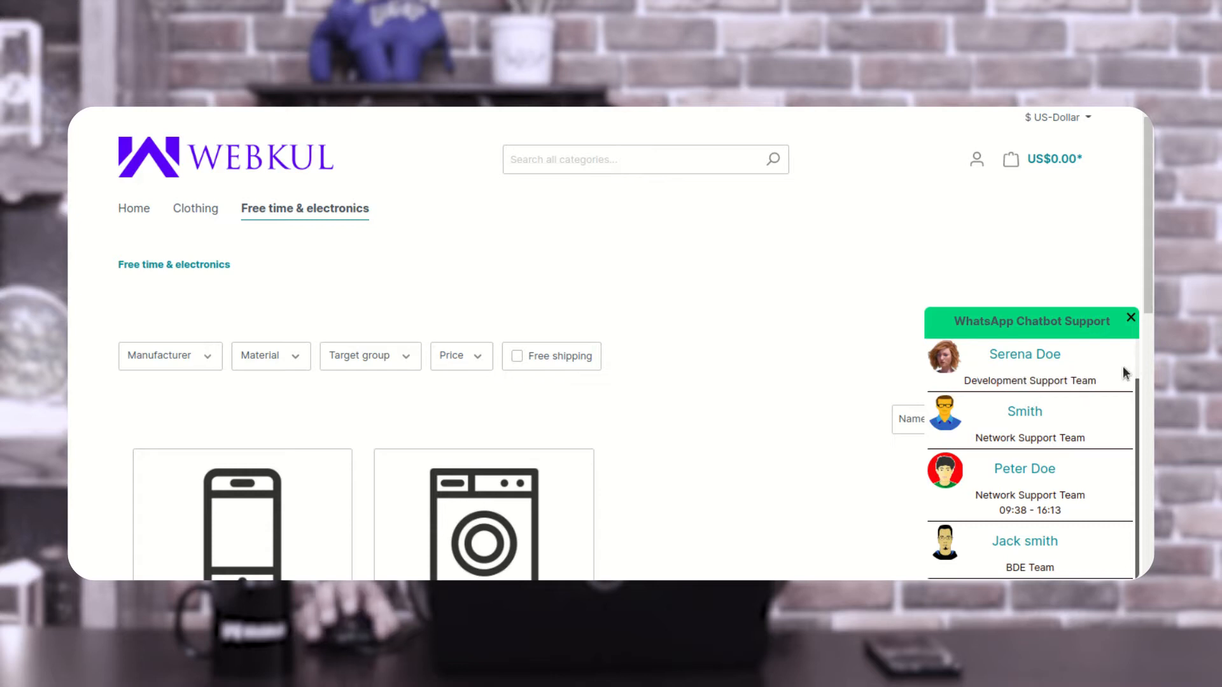
scroll(1107, 382, up, 1)
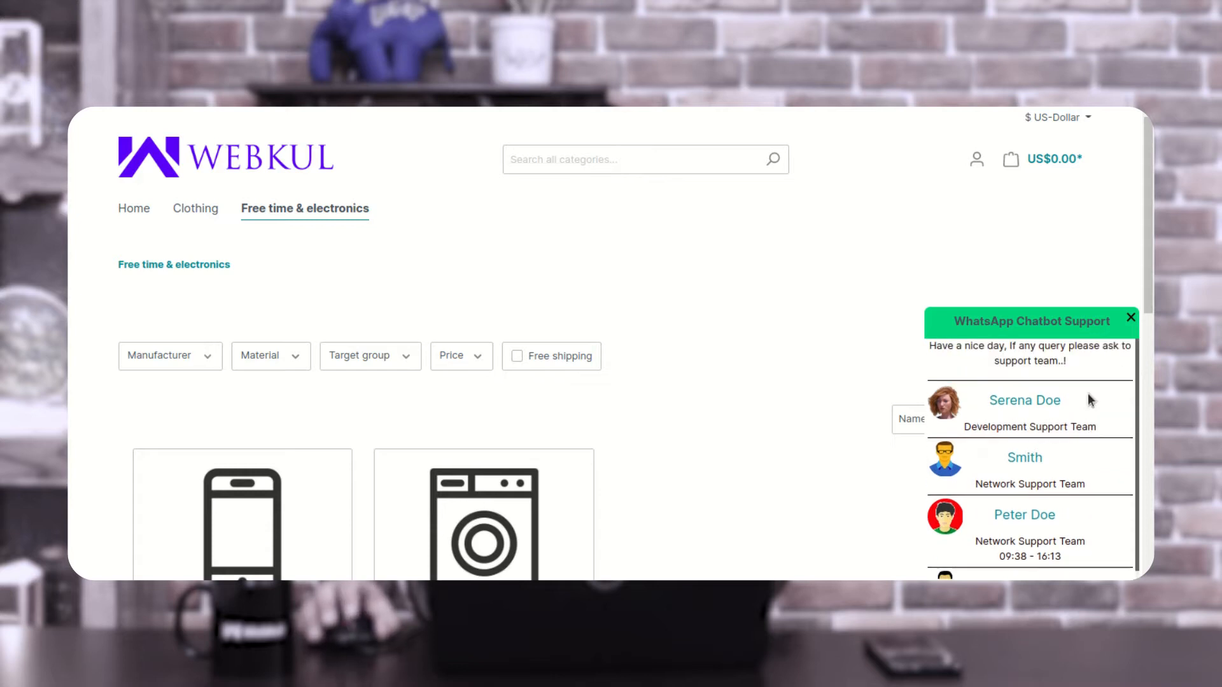
- Close and reopen the chat popup, check the 09:38 - 16:13 availability, and start a WhatsApp chat with that Network Support Team member
click(1131, 318)
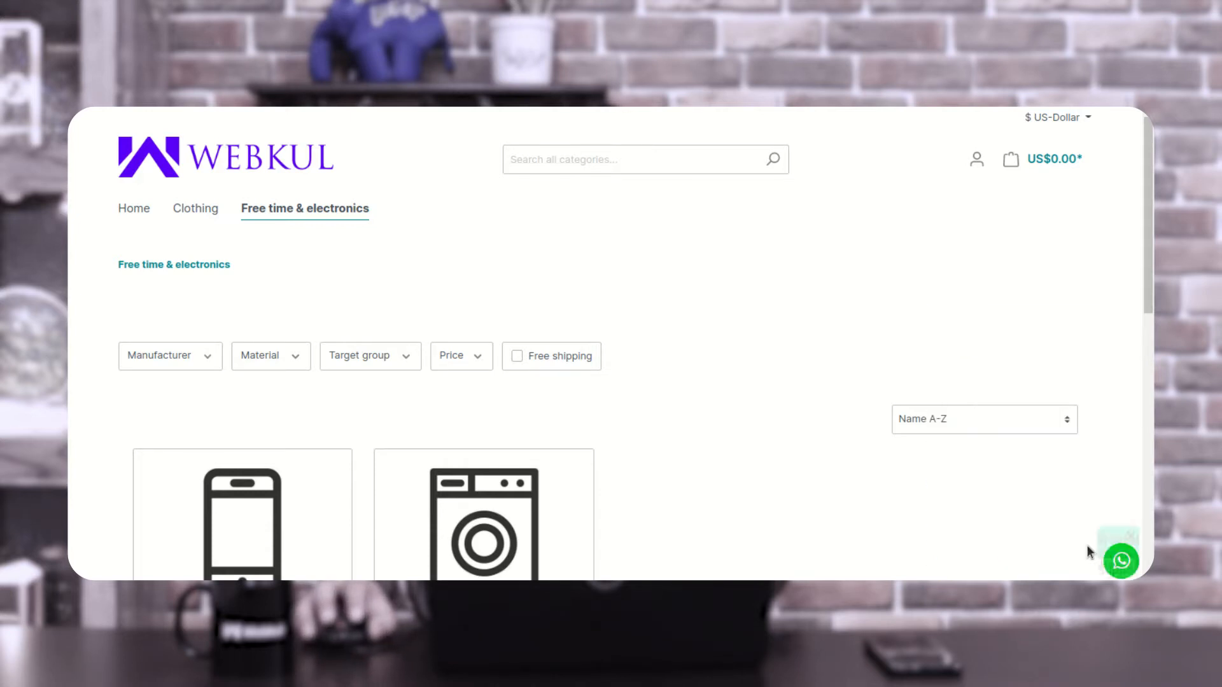
click(1122, 562)
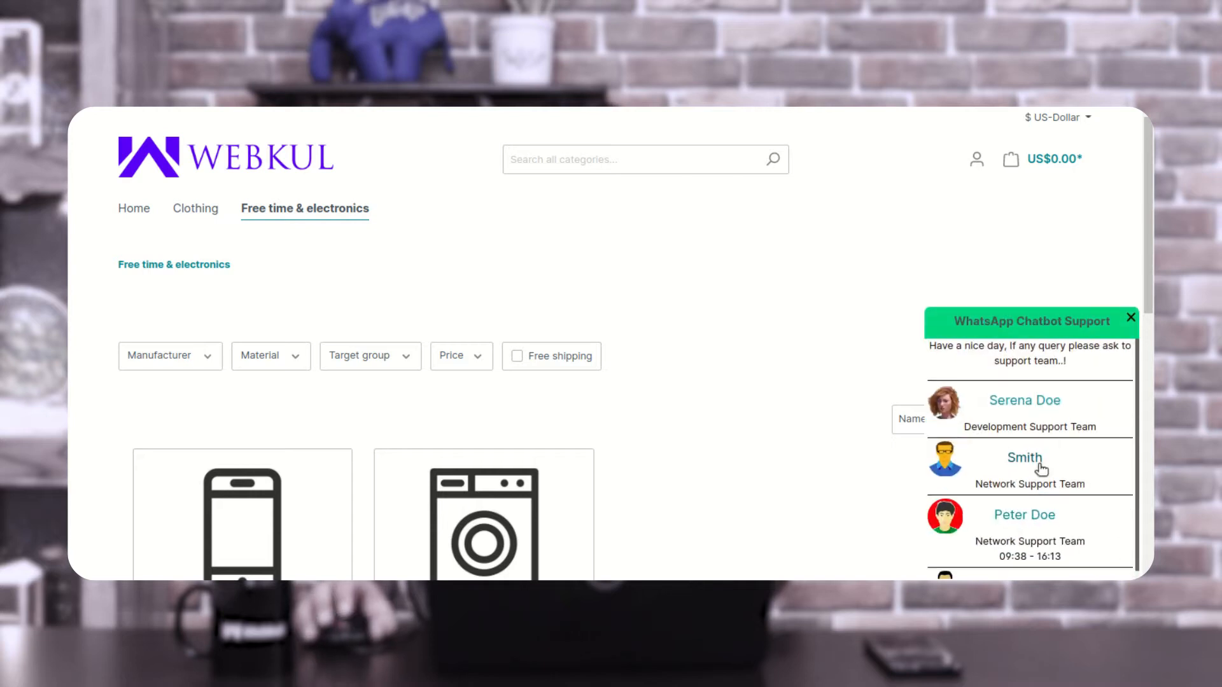
scroll(1037, 490, down, 1)
scroll(1039, 497, up, 1)
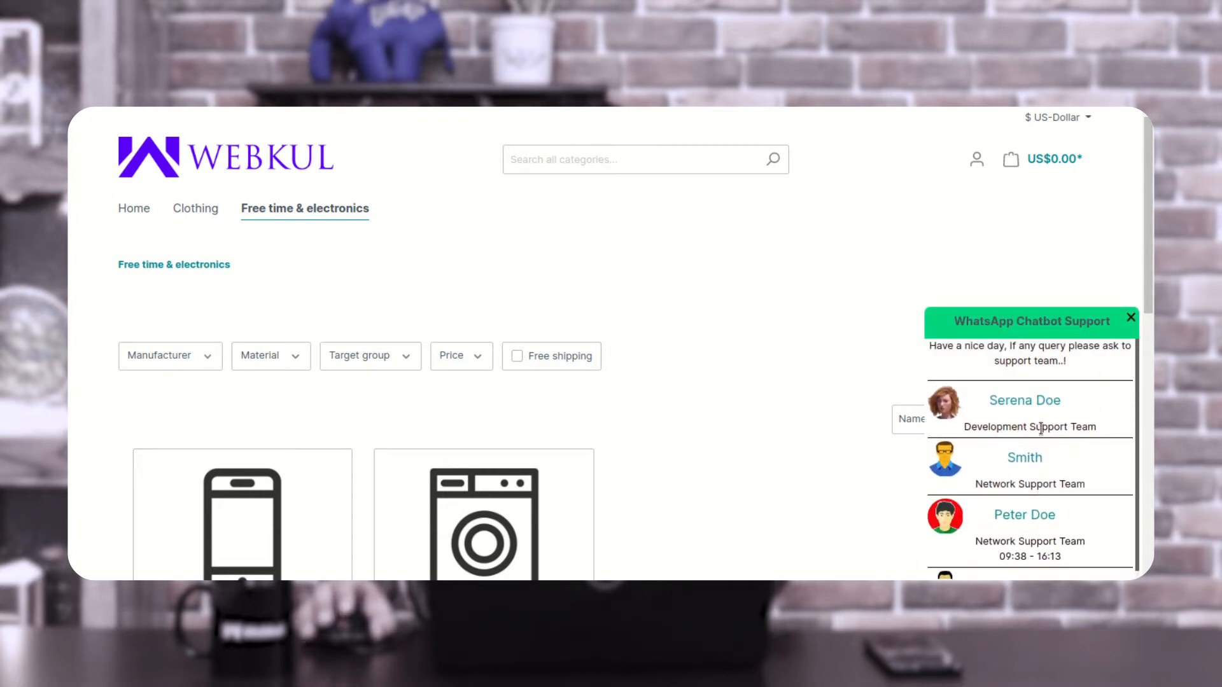
scroll(1018, 502, down, 1)
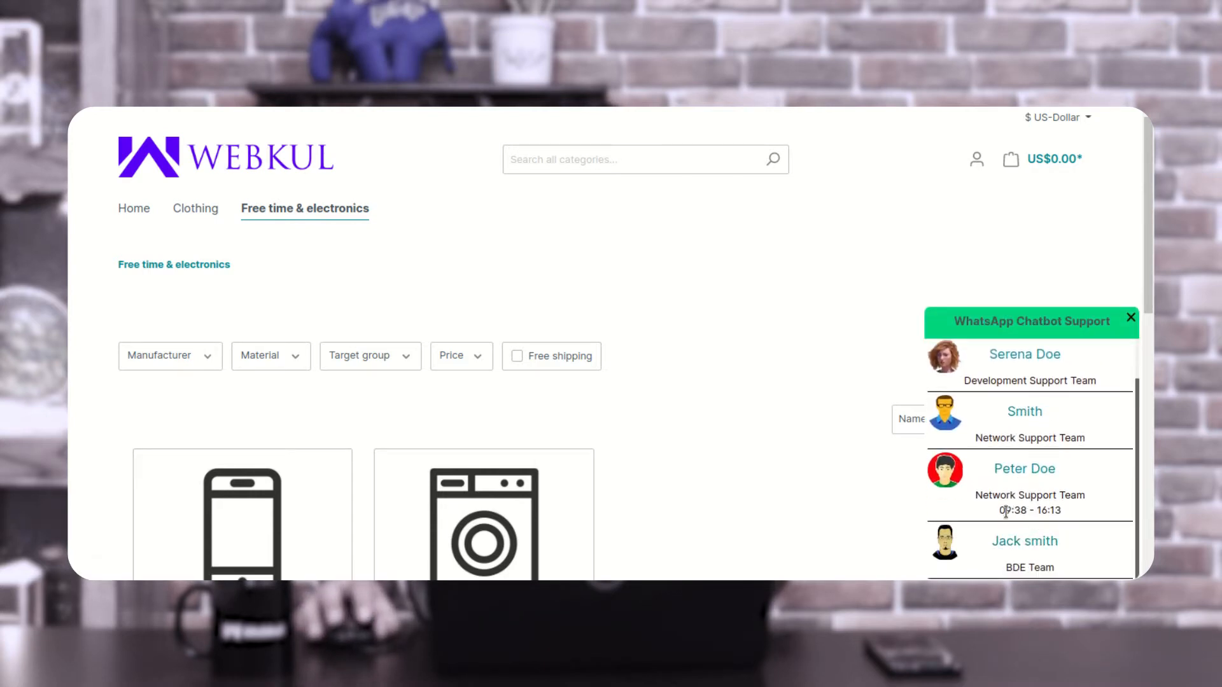
drag(1005, 511, 1056, 505)
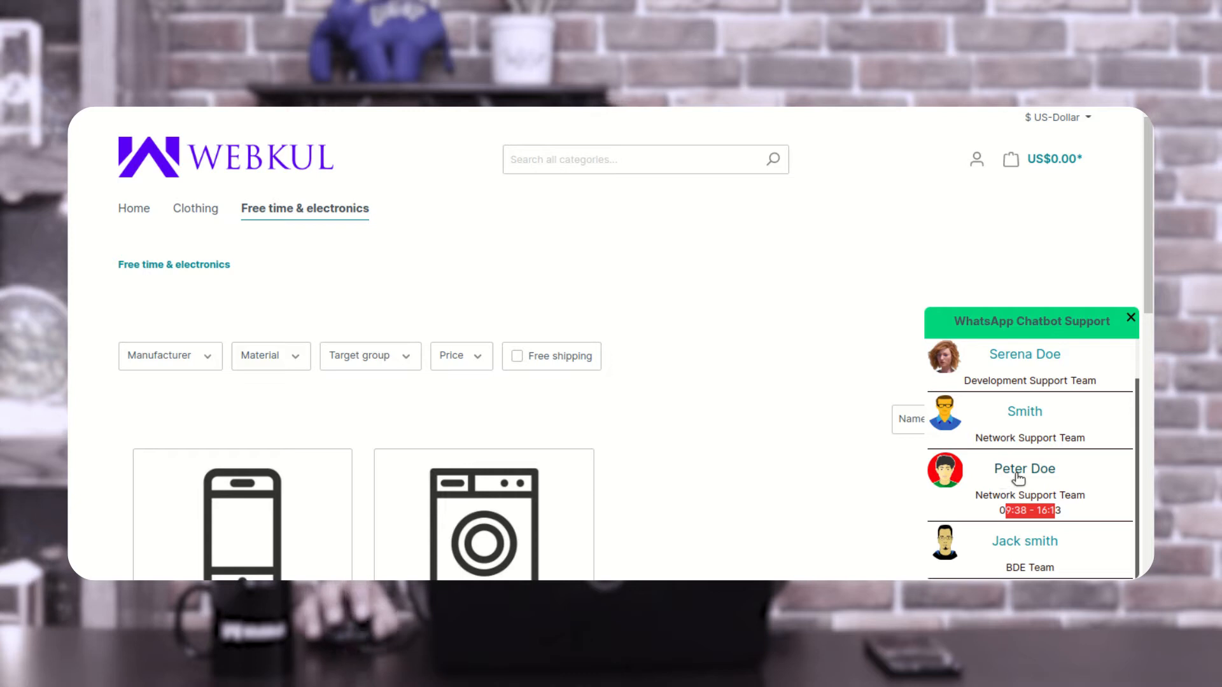
click(1027, 470)
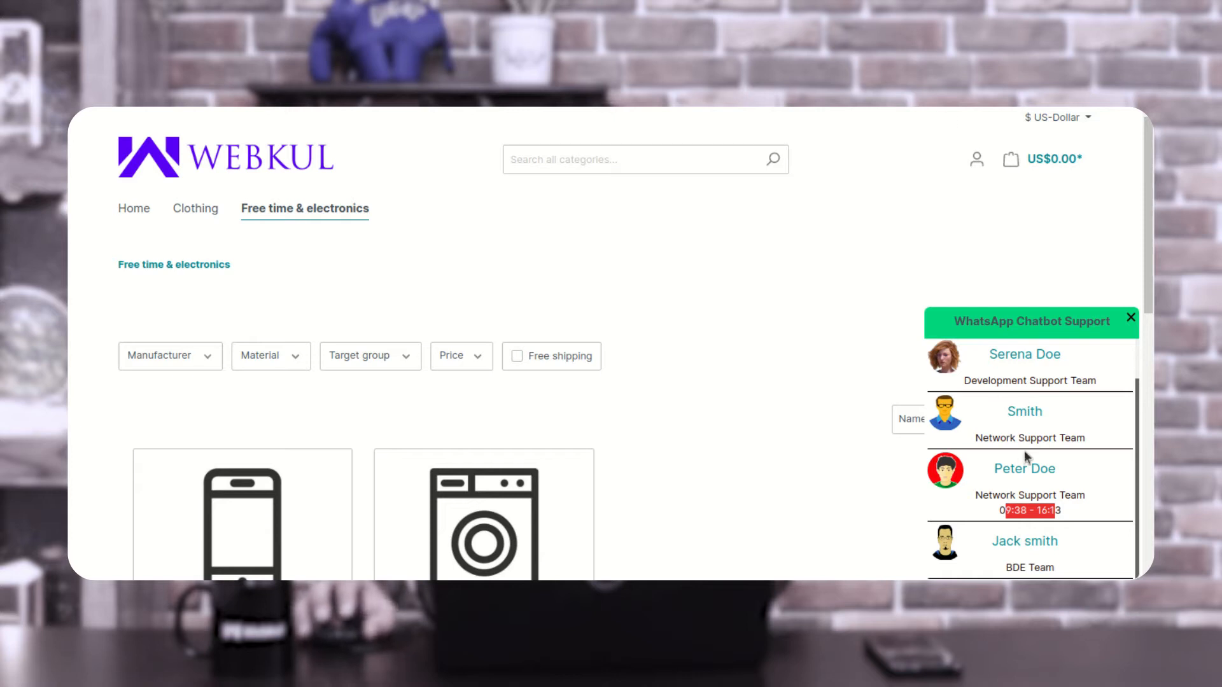
- Reopen the chat popup and start a WhatsApp chat with the Network Support Team member who has no hours listed
click(1131, 317)
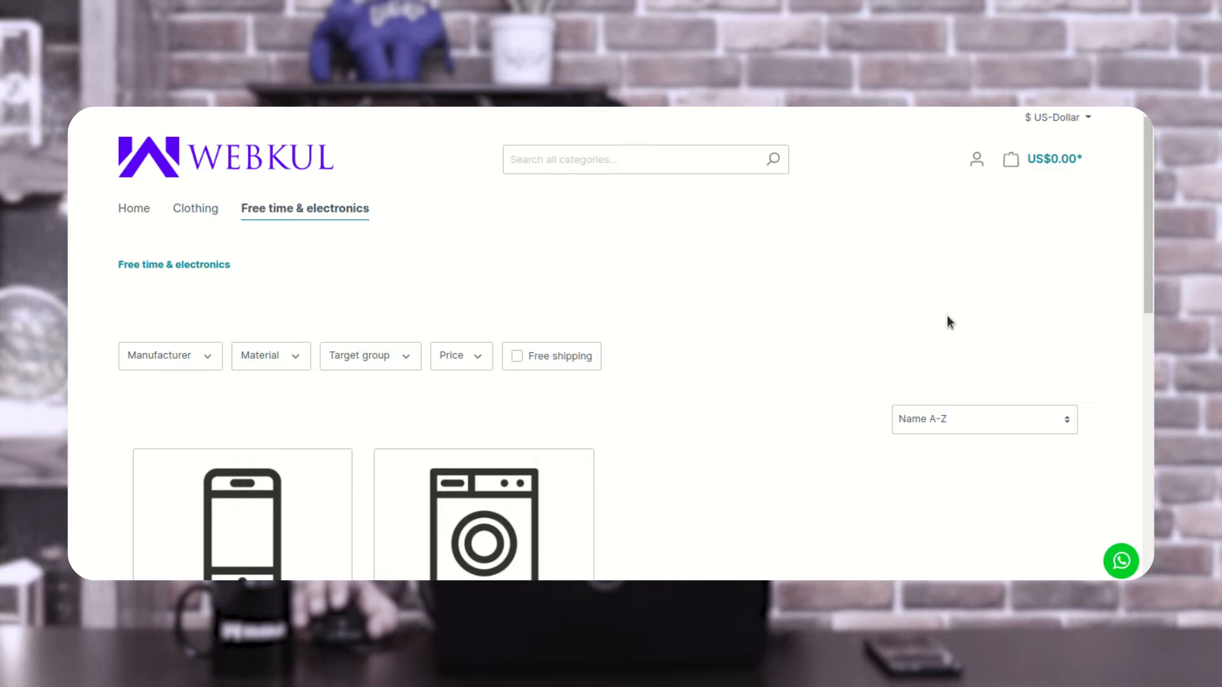
click(1122, 562)
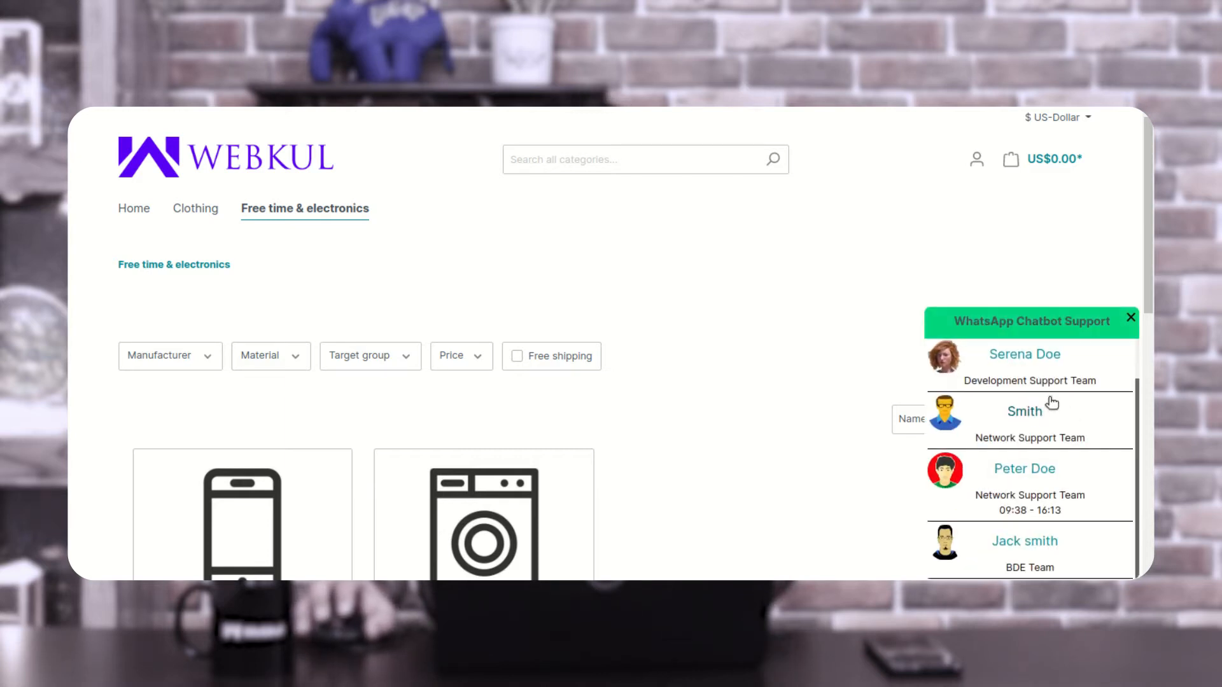
scroll(968, 480, down, 2)
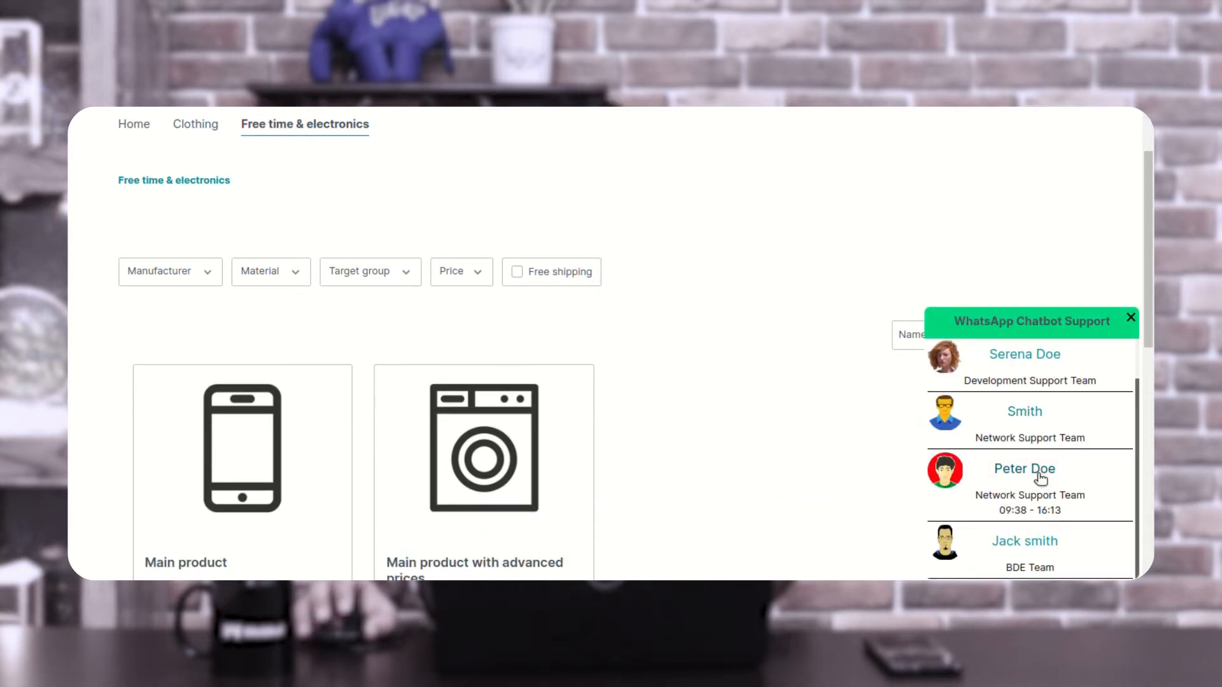
click(1016, 414)
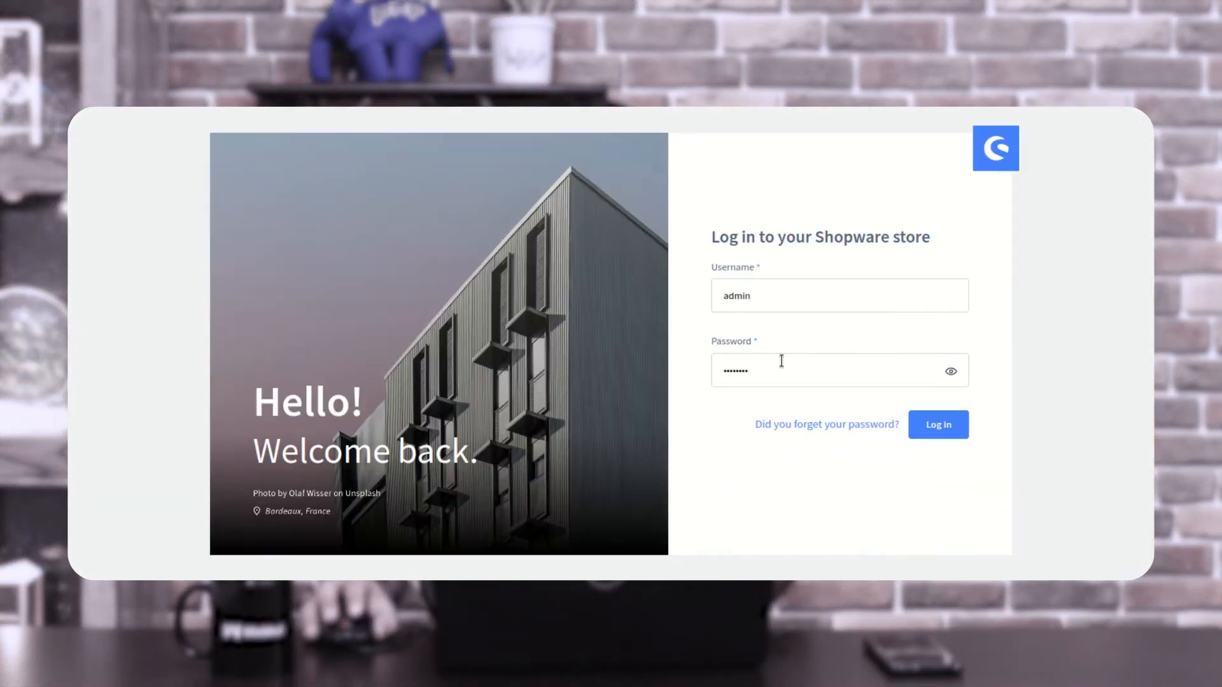
- Log in to the Shopware administration with the prefilled credentials and dismiss the version update notification
drag(786, 233, 901, 233)
click(914, 233)
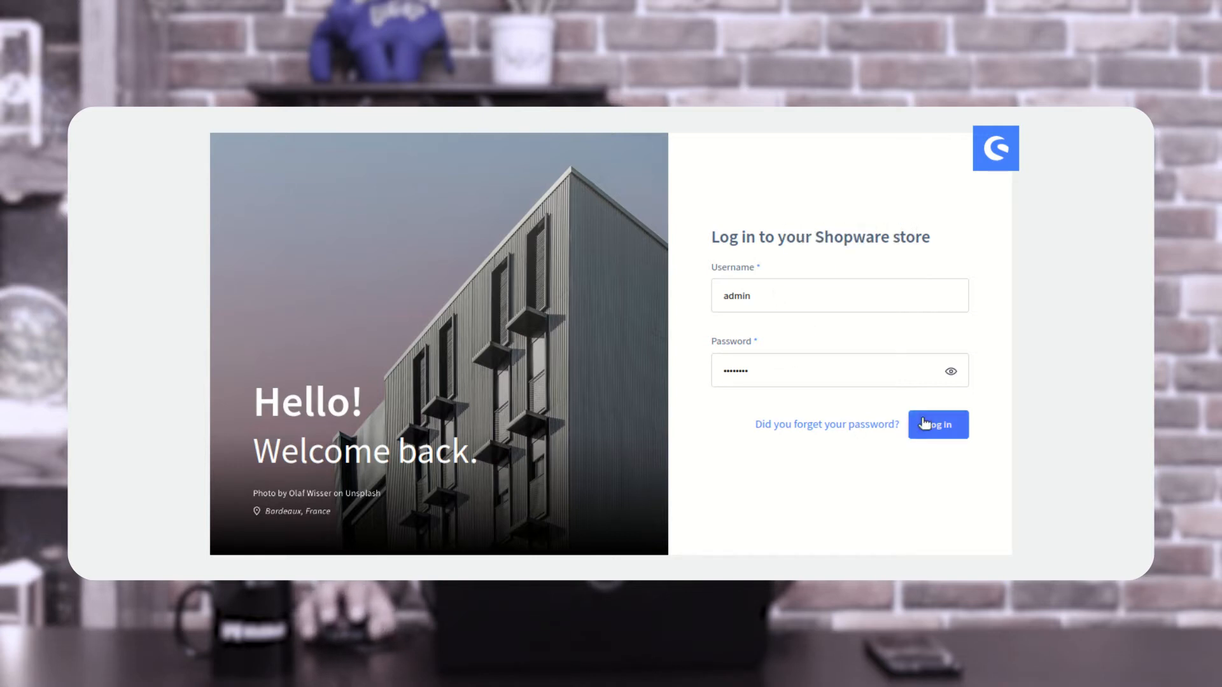
click(940, 426)
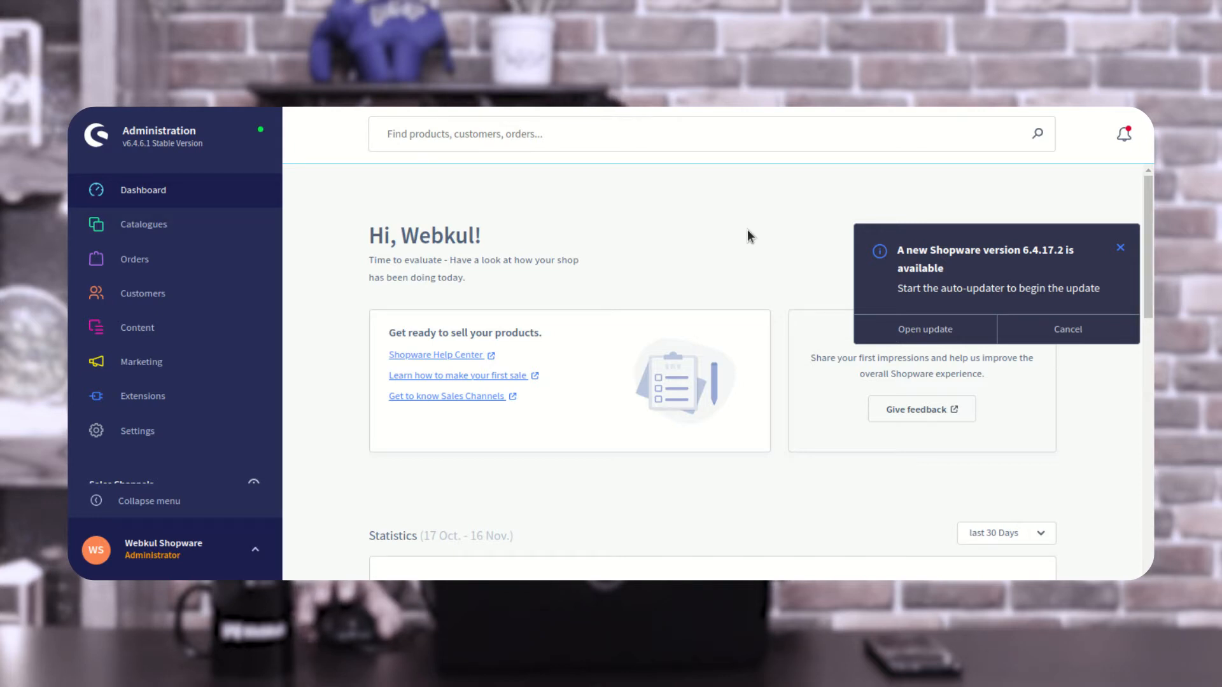
click(1068, 329)
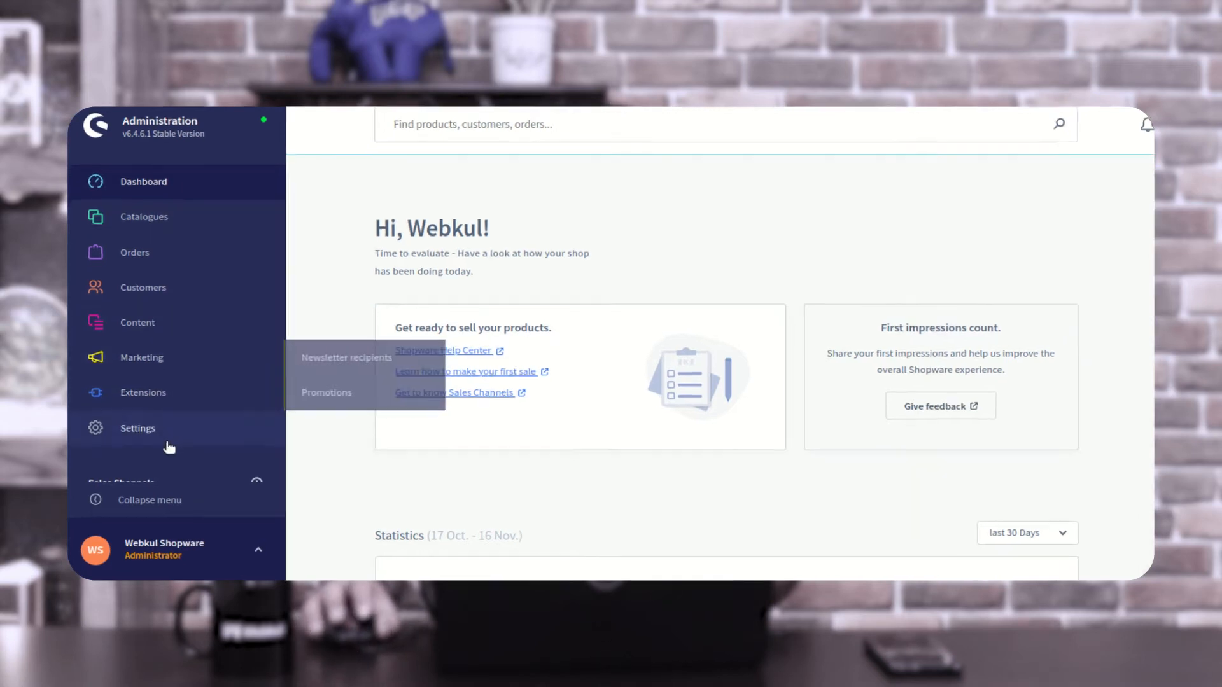
- Open the installed extensions list and check which actions the WhatsApp Chat extension offers, without running any
mouse_move(173, 400)
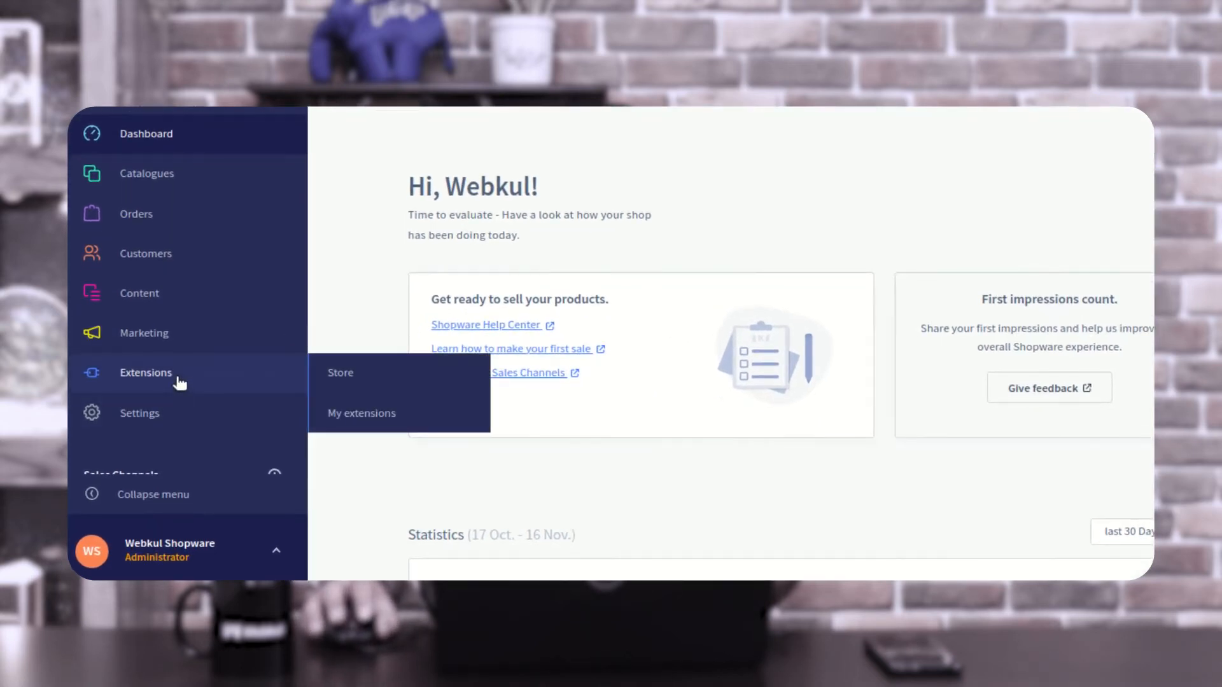
click(350, 426)
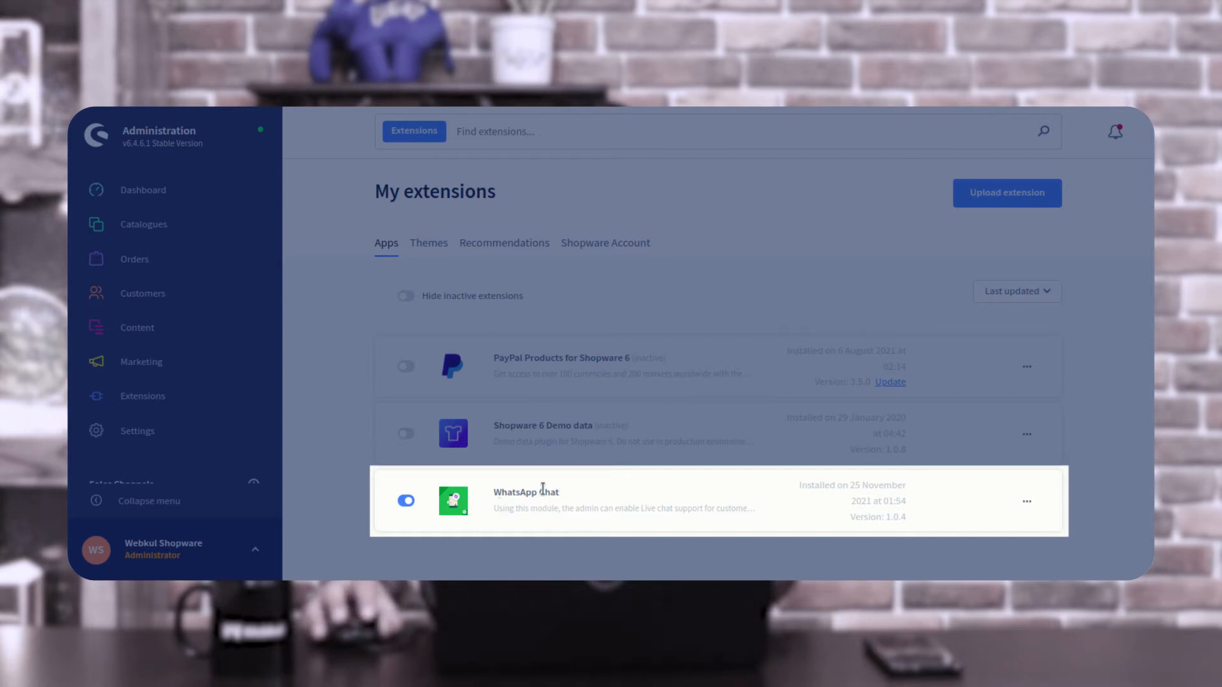
drag(493, 498, 570, 494)
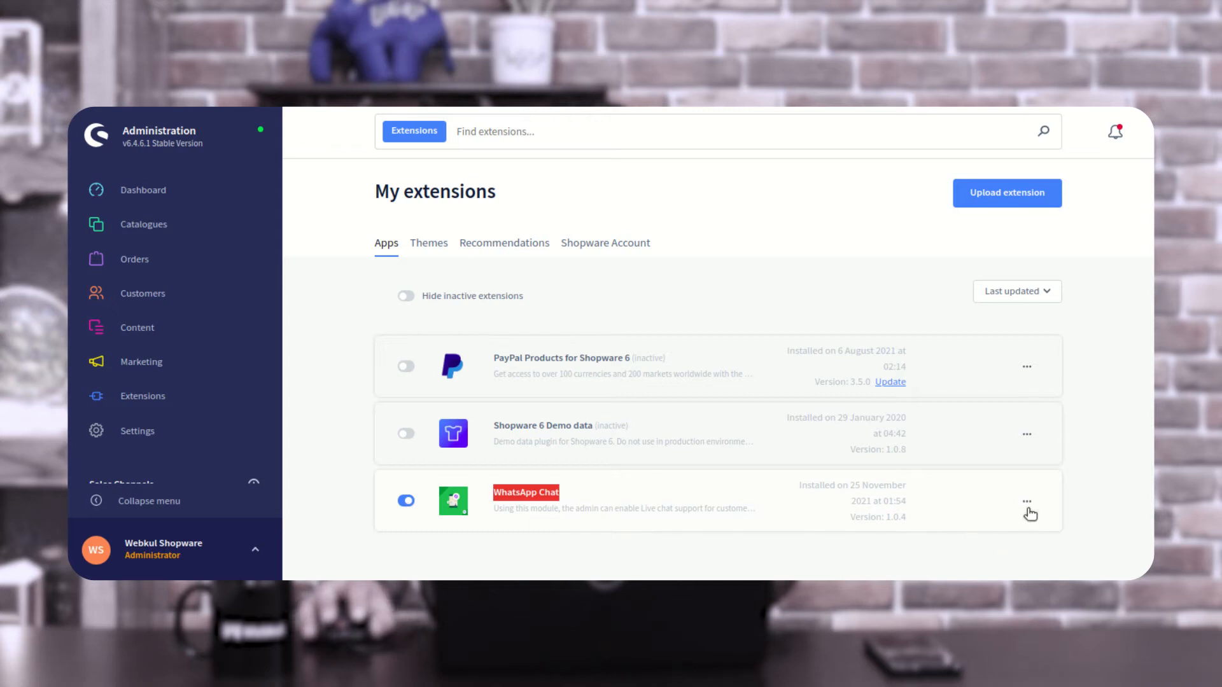
click(1029, 502)
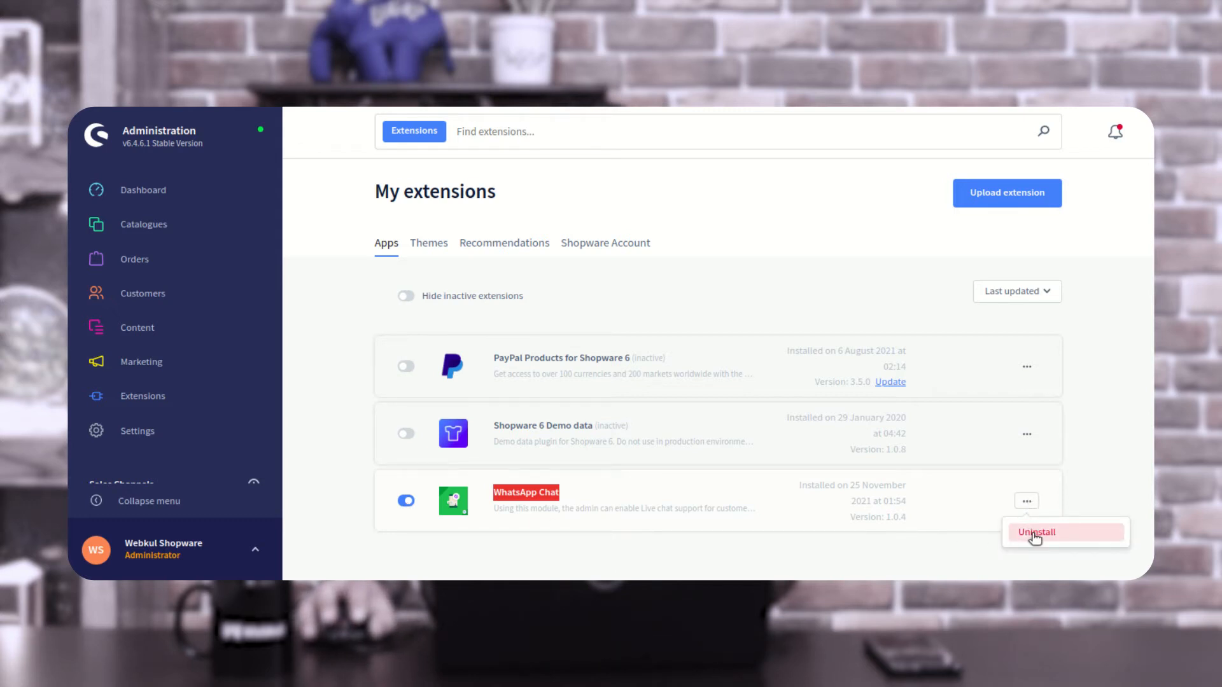
click(1106, 361)
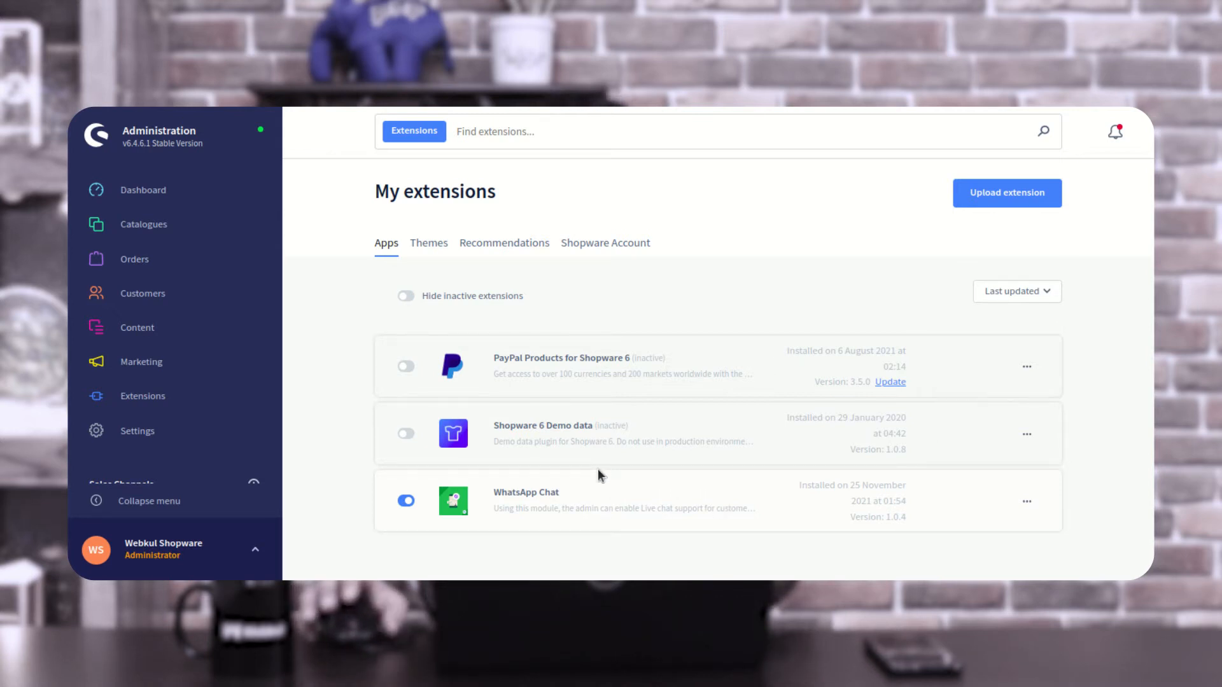
- Open the WhatsApp Chat Configuration page from the extension settings
scroll(145, 434, down, 2)
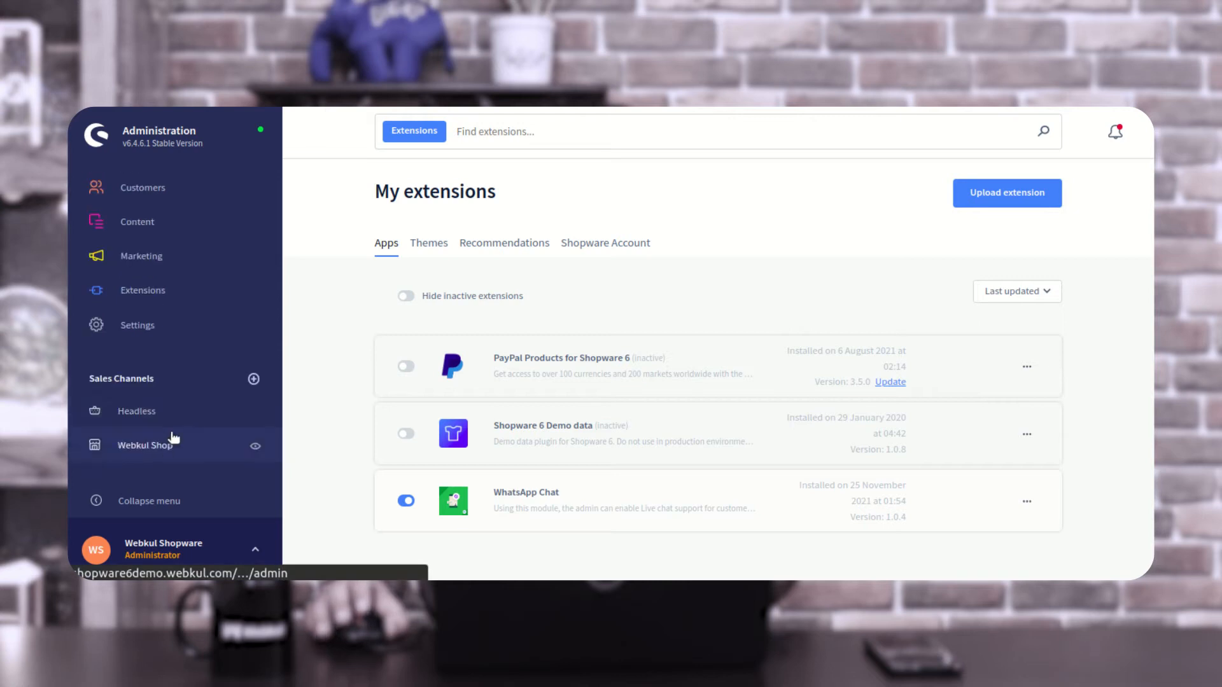
click(173, 328)
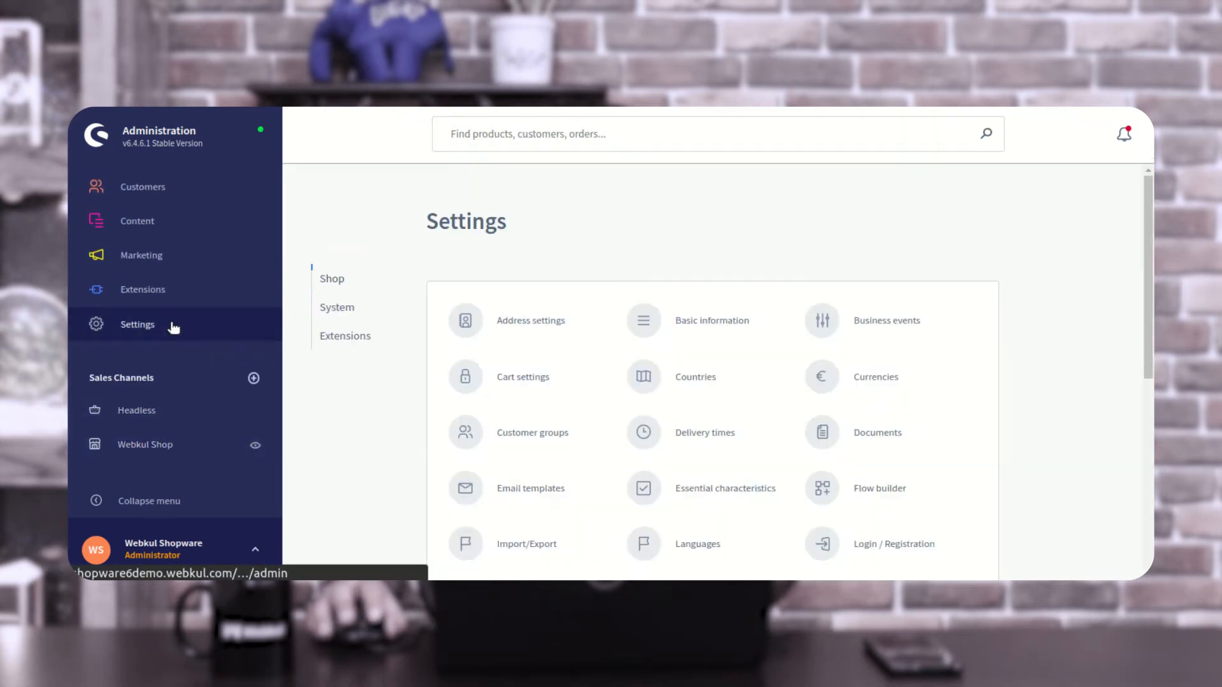
click(352, 341)
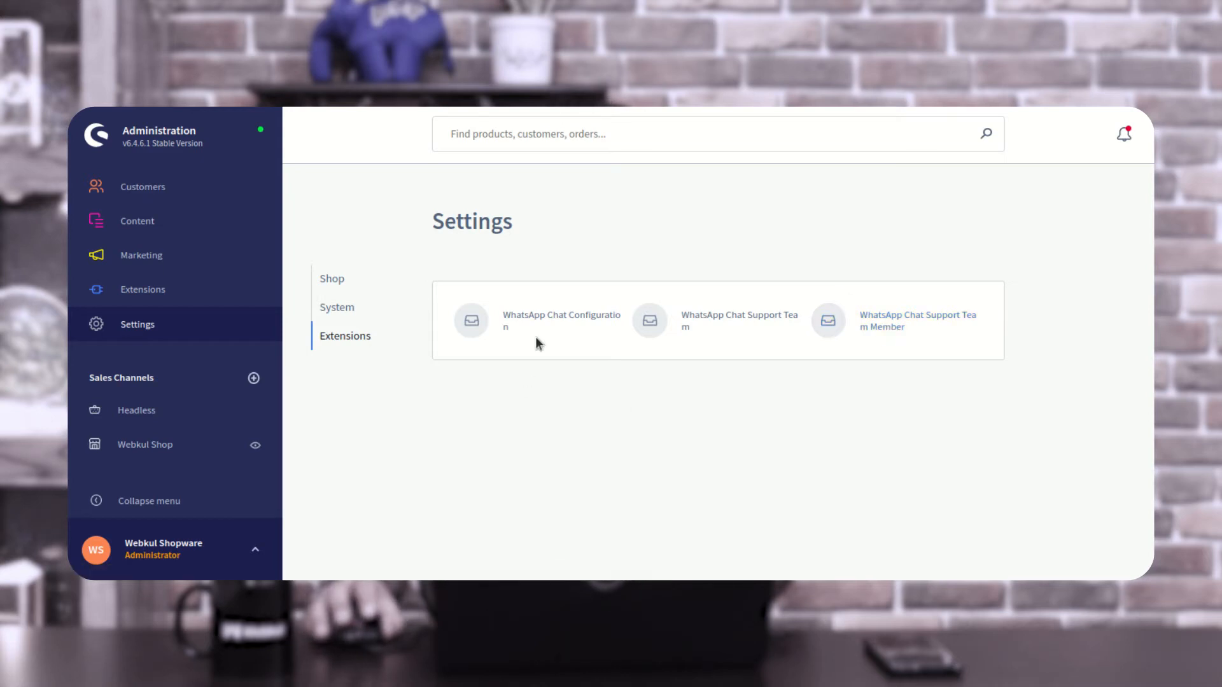
click(603, 322)
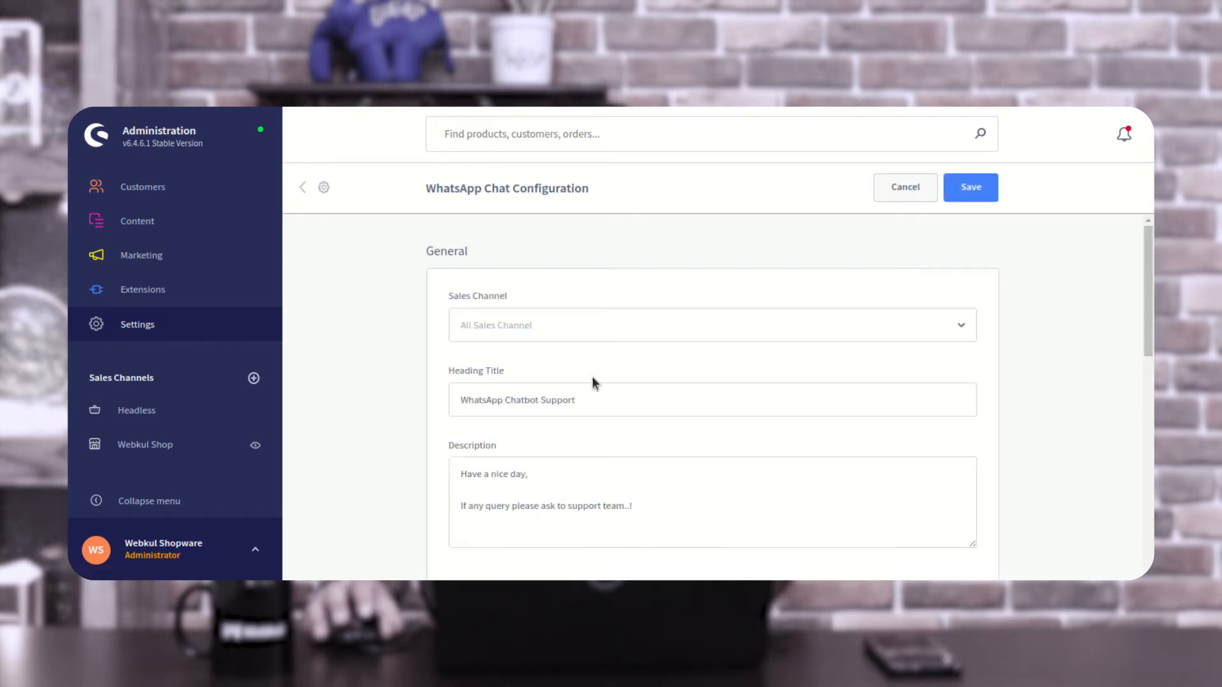
- Review the General and Layout options of the WhatsApp chat configuration, including position, colours and show options
drag(437, 193, 581, 190)
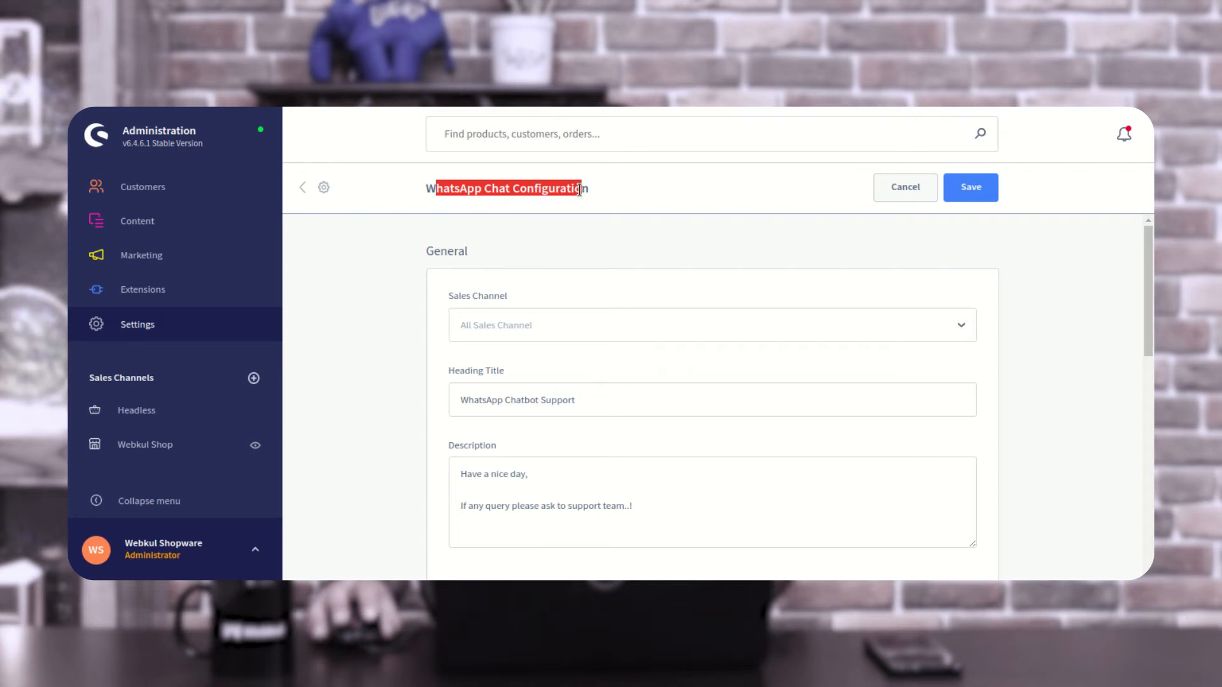
scroll(442, 262, down, 2)
scroll(494, 436, down, 5)
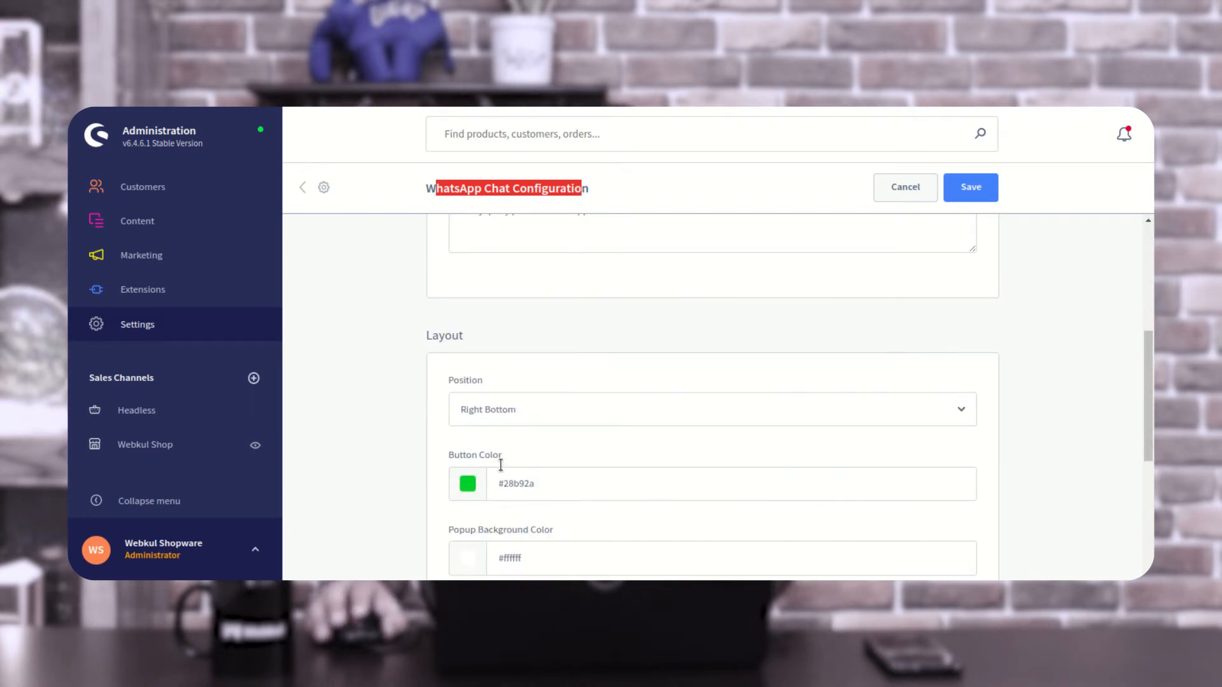
scroll(502, 374, down, 5)
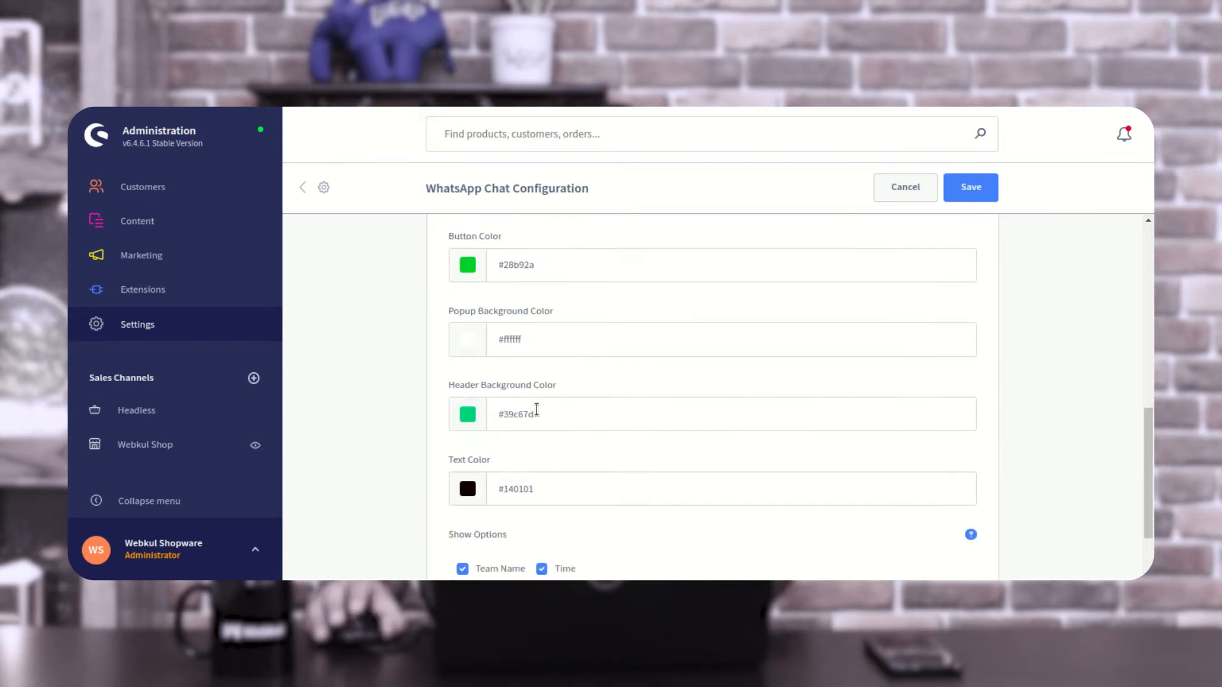
scroll(537, 415, up, 2)
scroll(528, 427, up, 10)
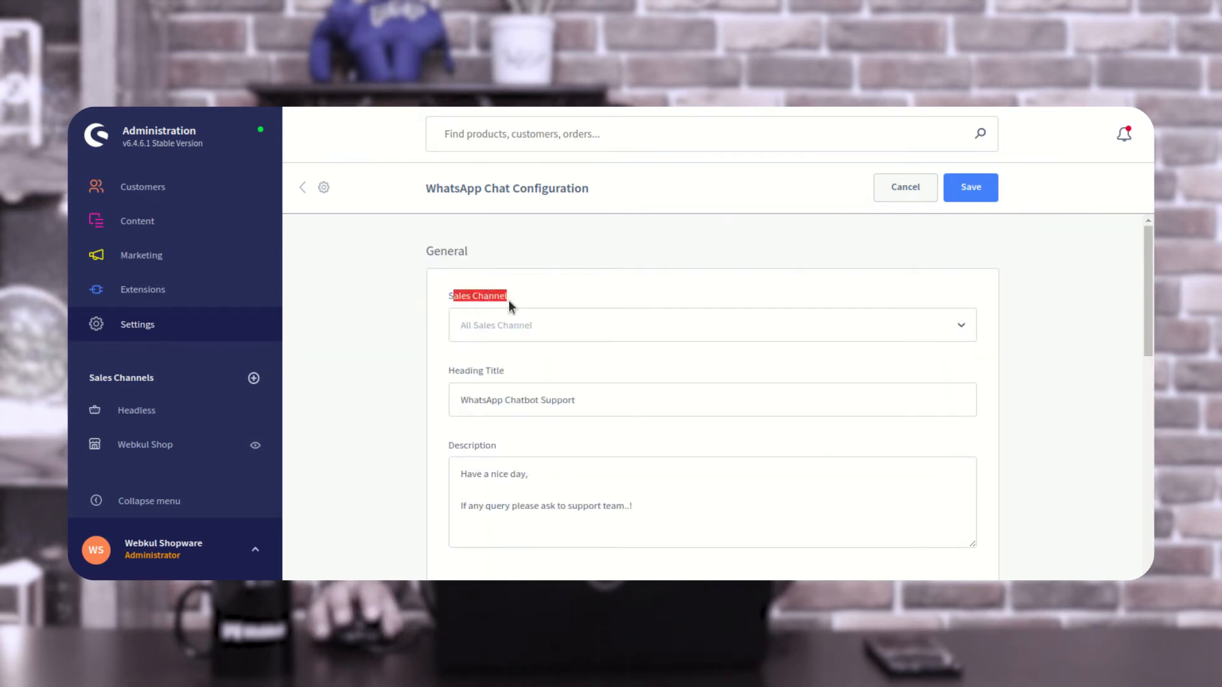
- Review the General settings for sales channel, heading title and description, comparing the title and description with the storefront support popup
click(545, 298)
click(540, 327)
click(423, 324)
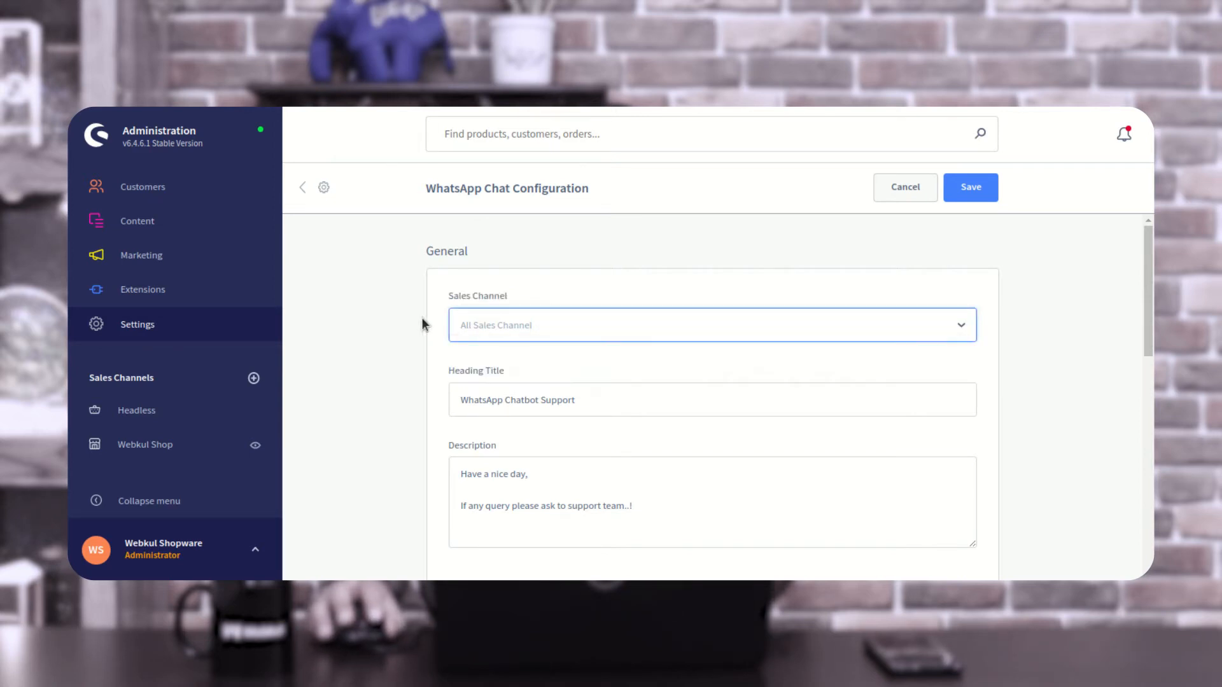
scroll(437, 403, down, 1)
click(458, 335)
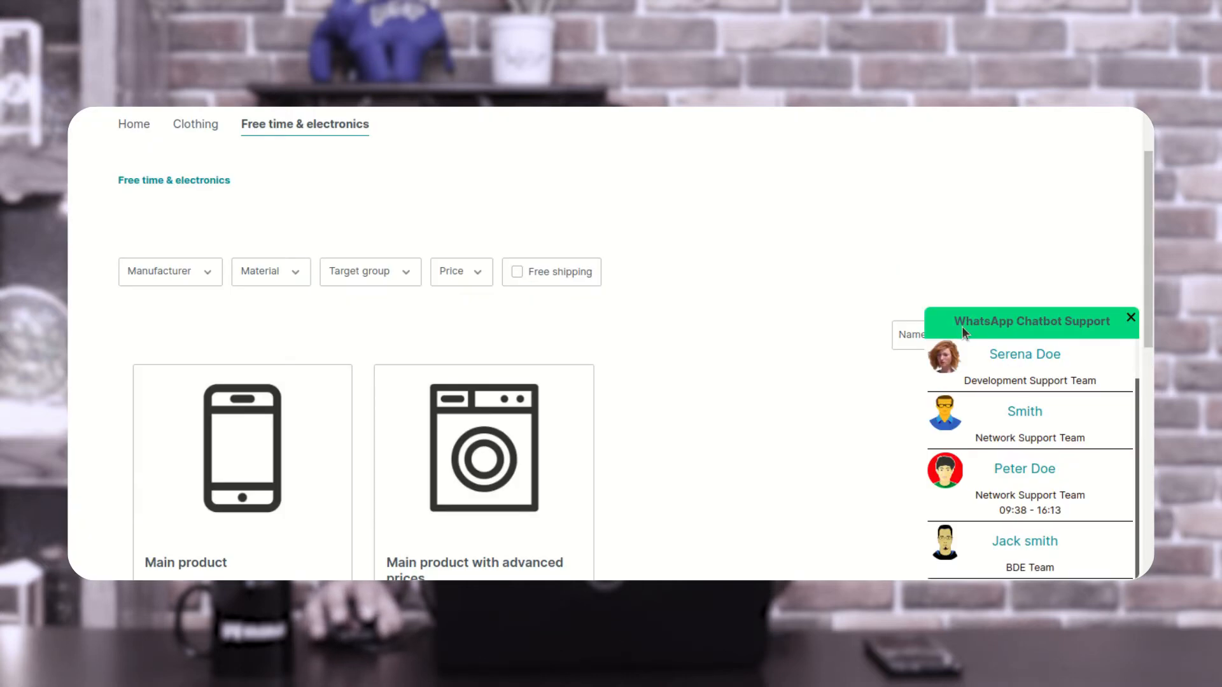
drag(962, 320, 1107, 317)
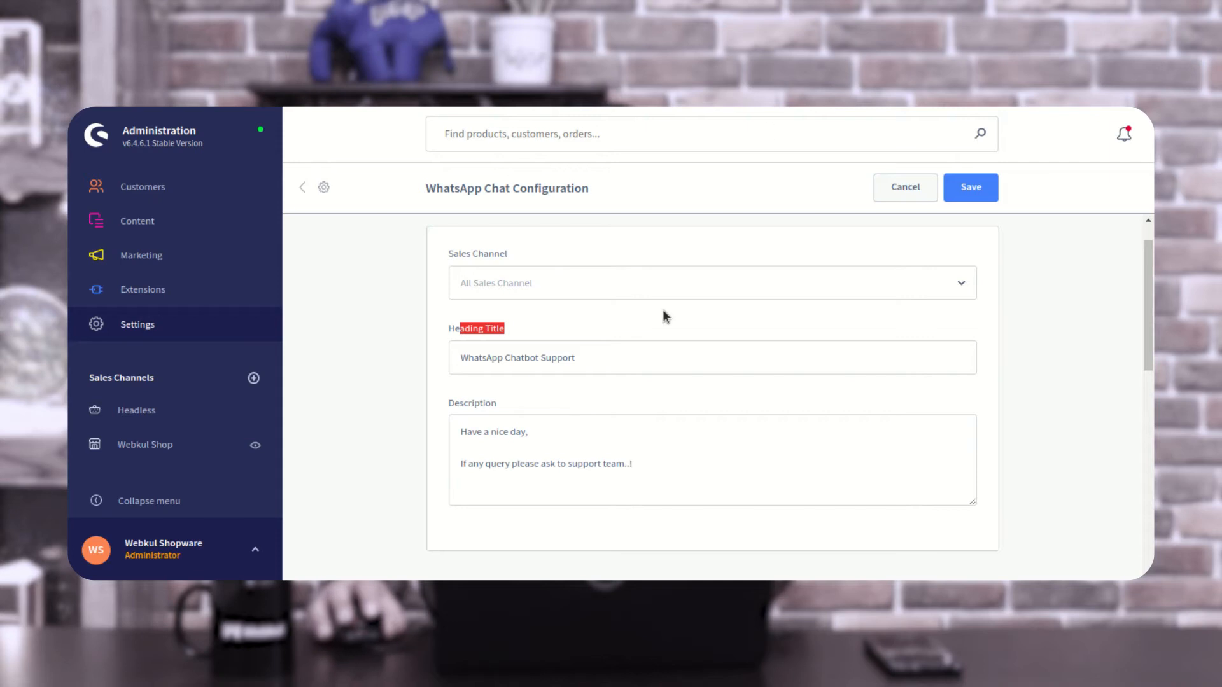
drag(462, 431, 636, 475)
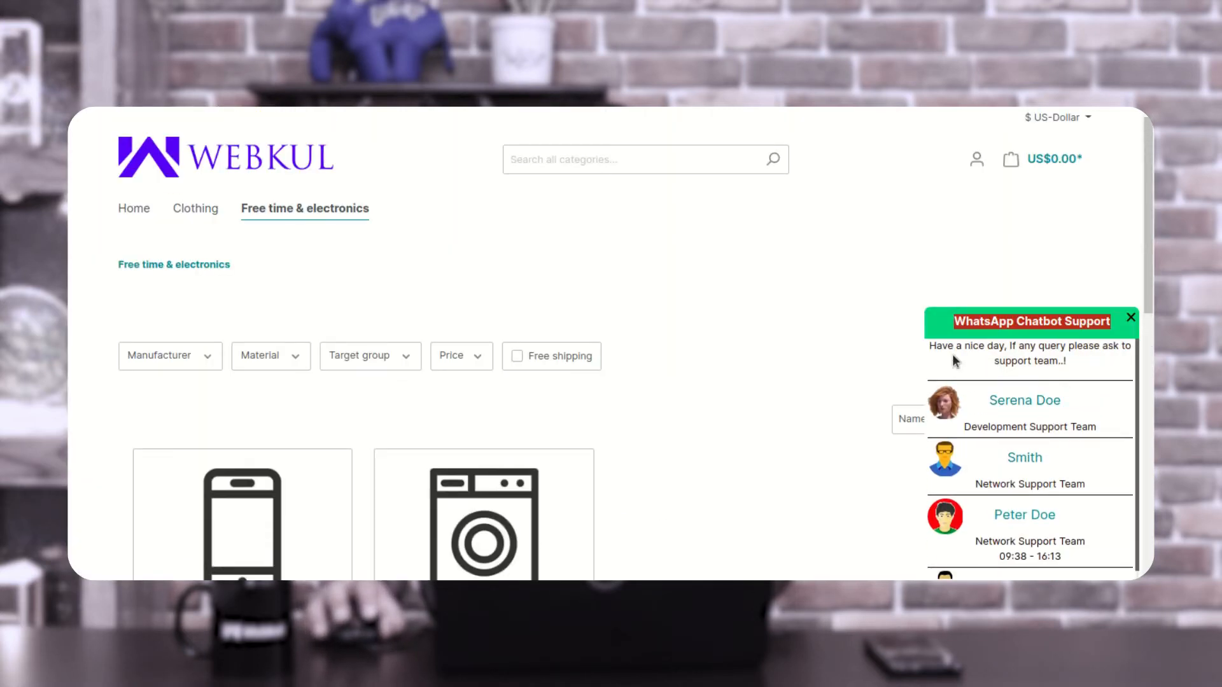
drag(936, 346, 1130, 362)
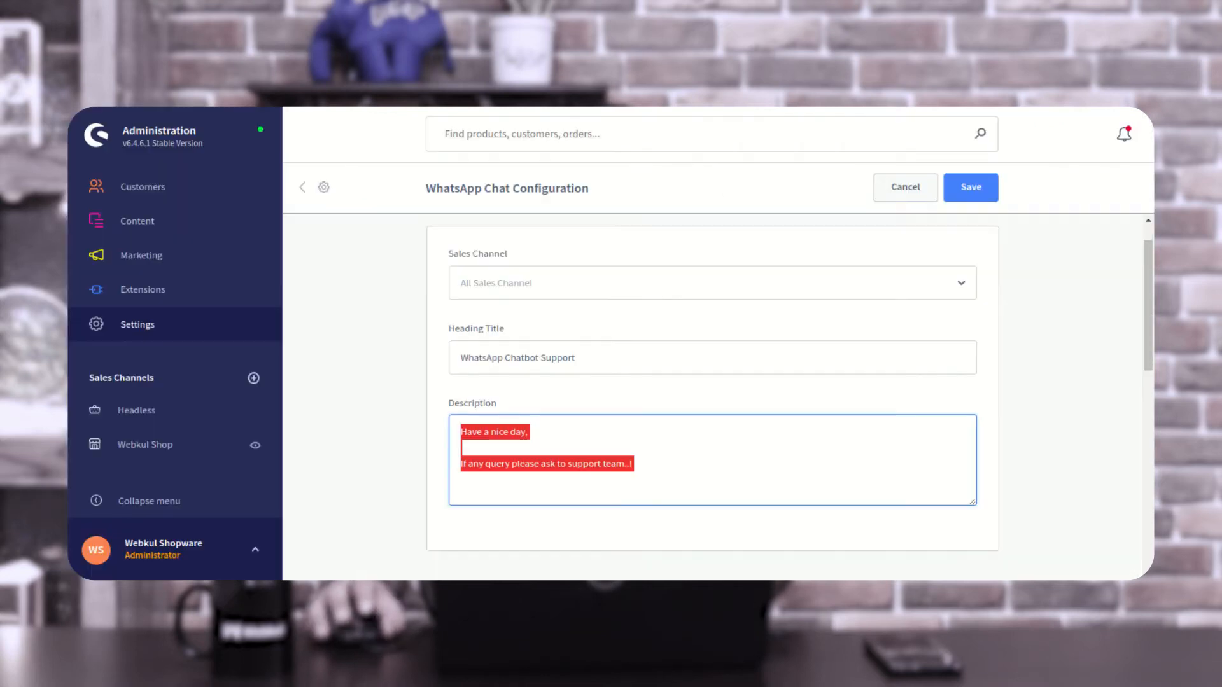
- Review the available Position options in the Layout section, and close and reopen the storefront chat popup to check its placement
scroll(566, 423, down, 4)
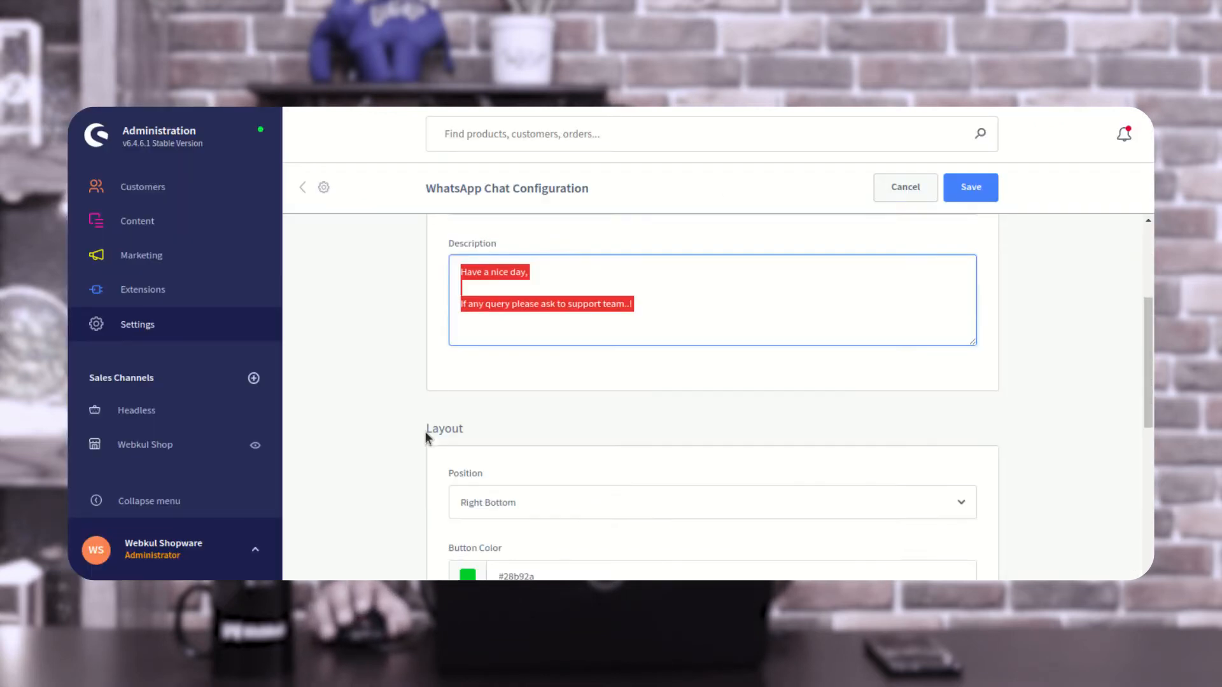
scroll(432, 422, down, 1)
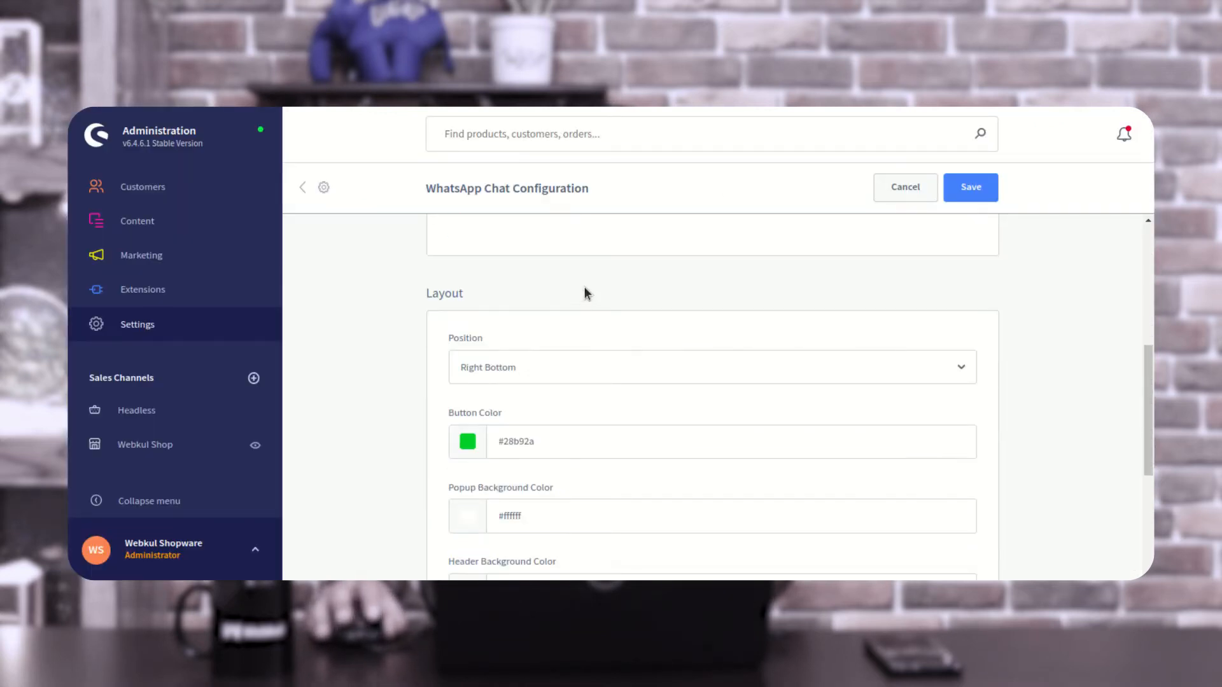
click(537, 367)
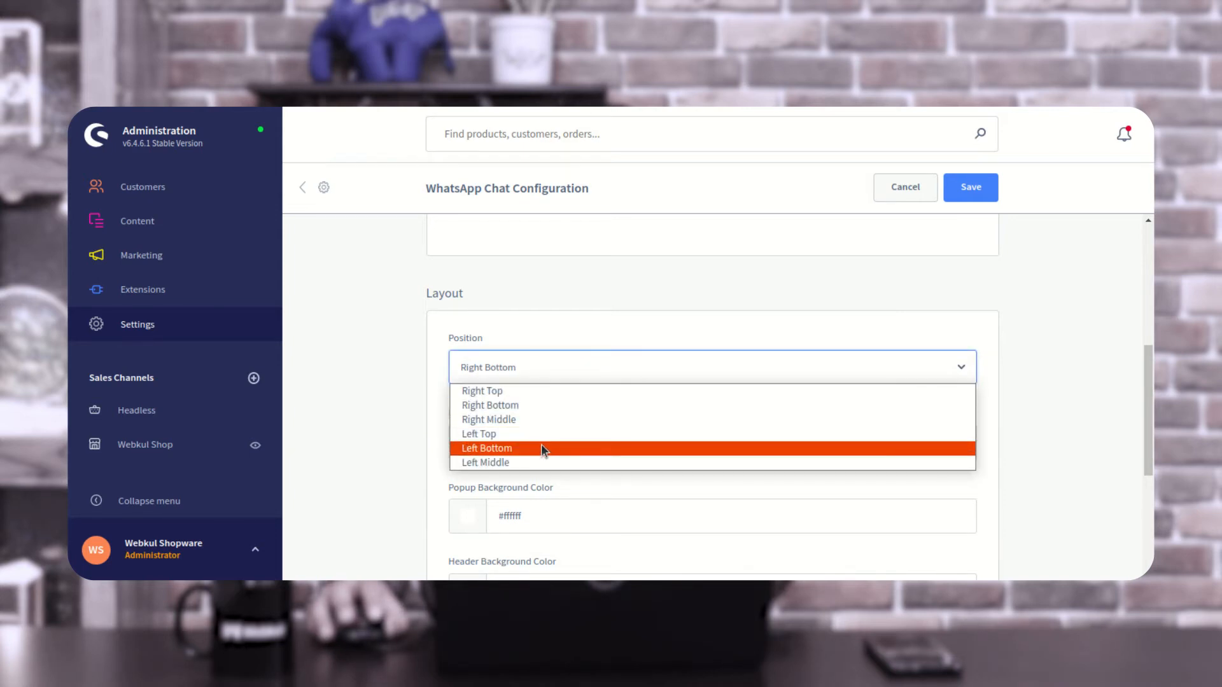
click(416, 396)
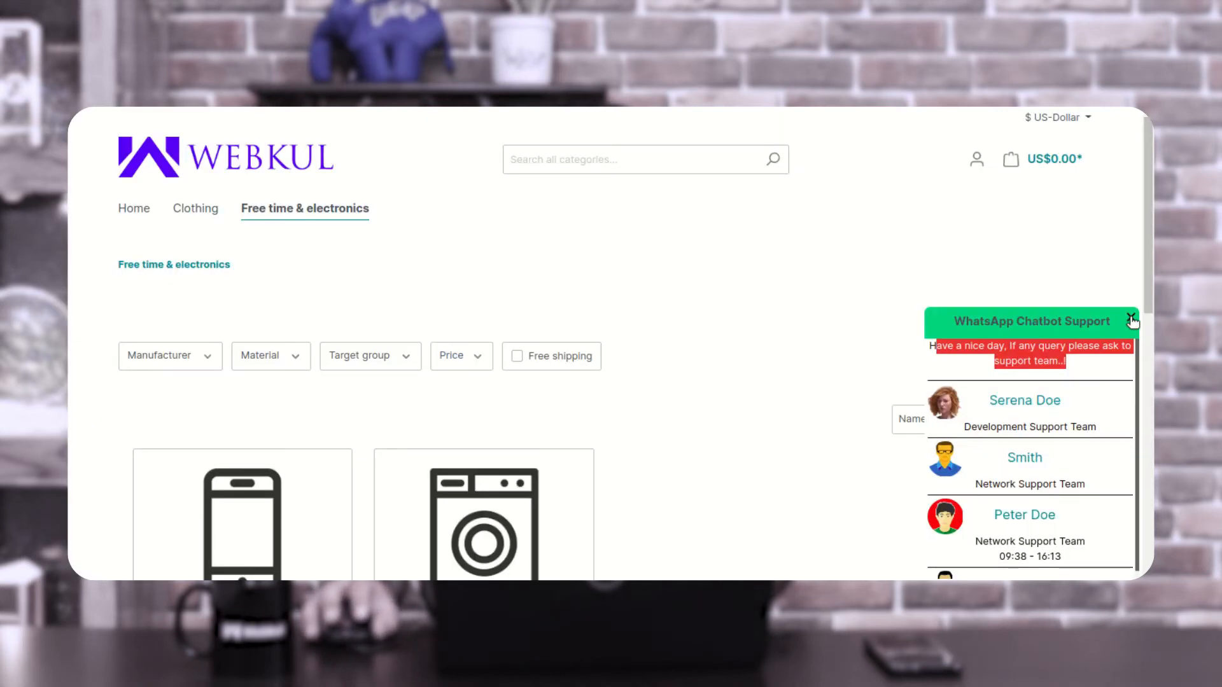
click(1131, 321)
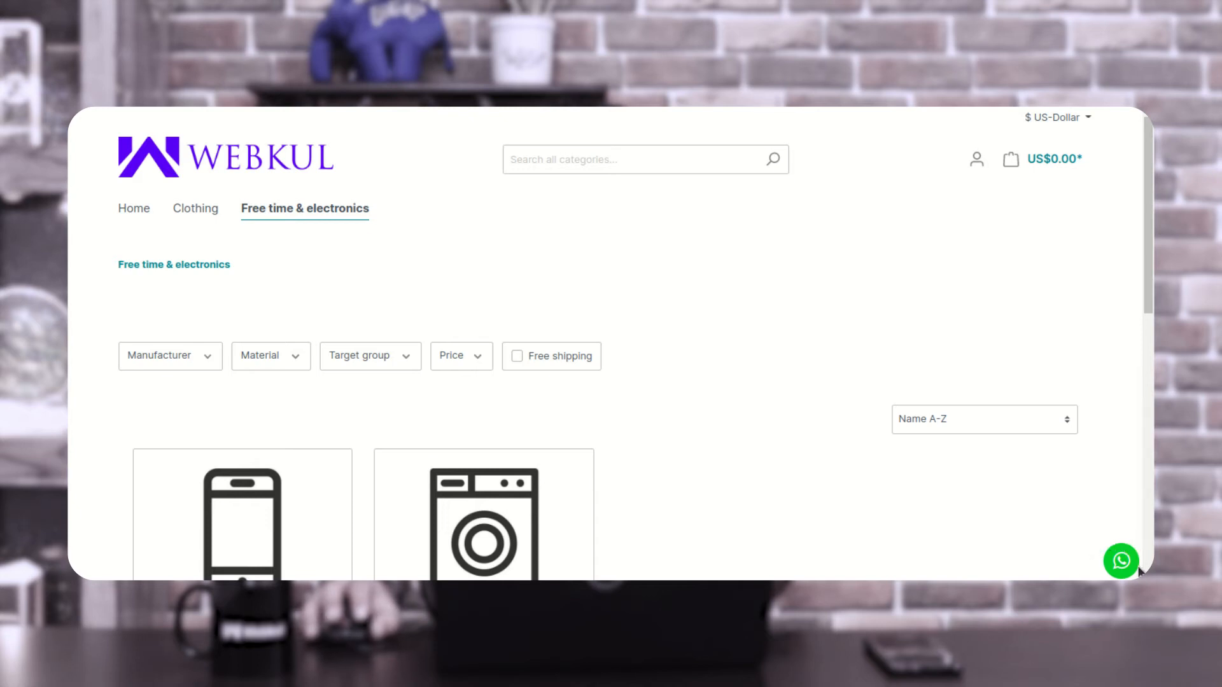
click(1120, 563)
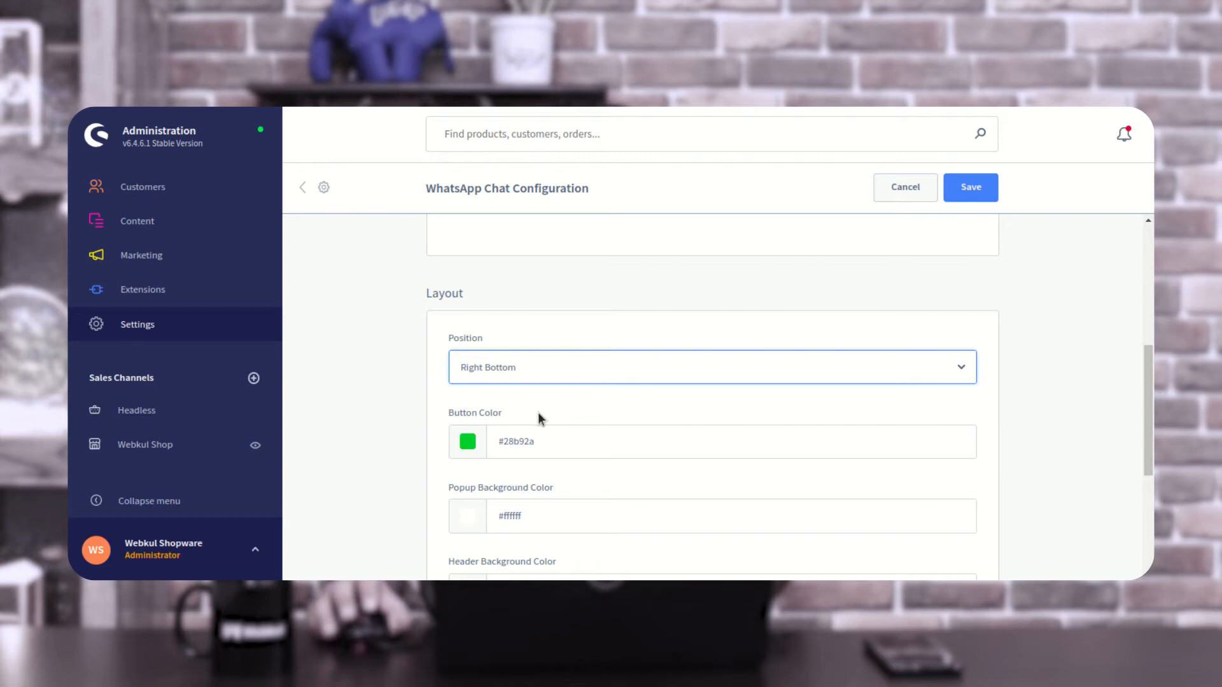
- Examine the button, popup background, header background and text colour settings of the chat layout
scroll(533, 423, down, 2)
scroll(518, 395, up, 1)
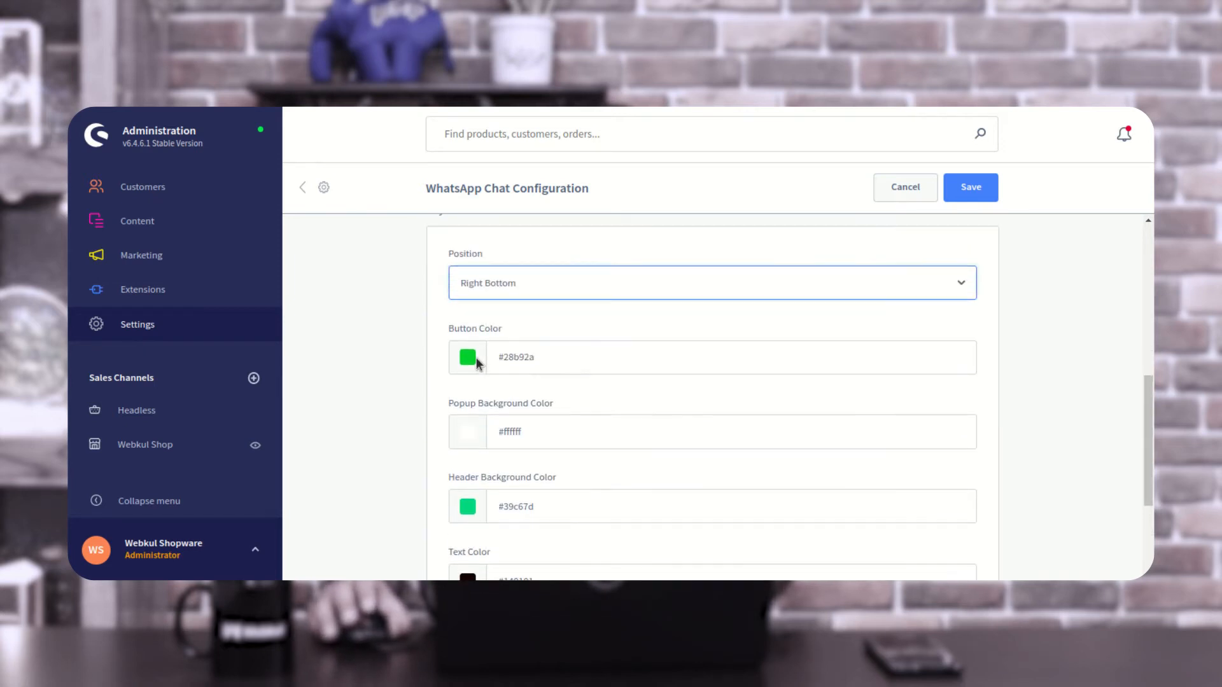
scroll(470, 359, down, 1)
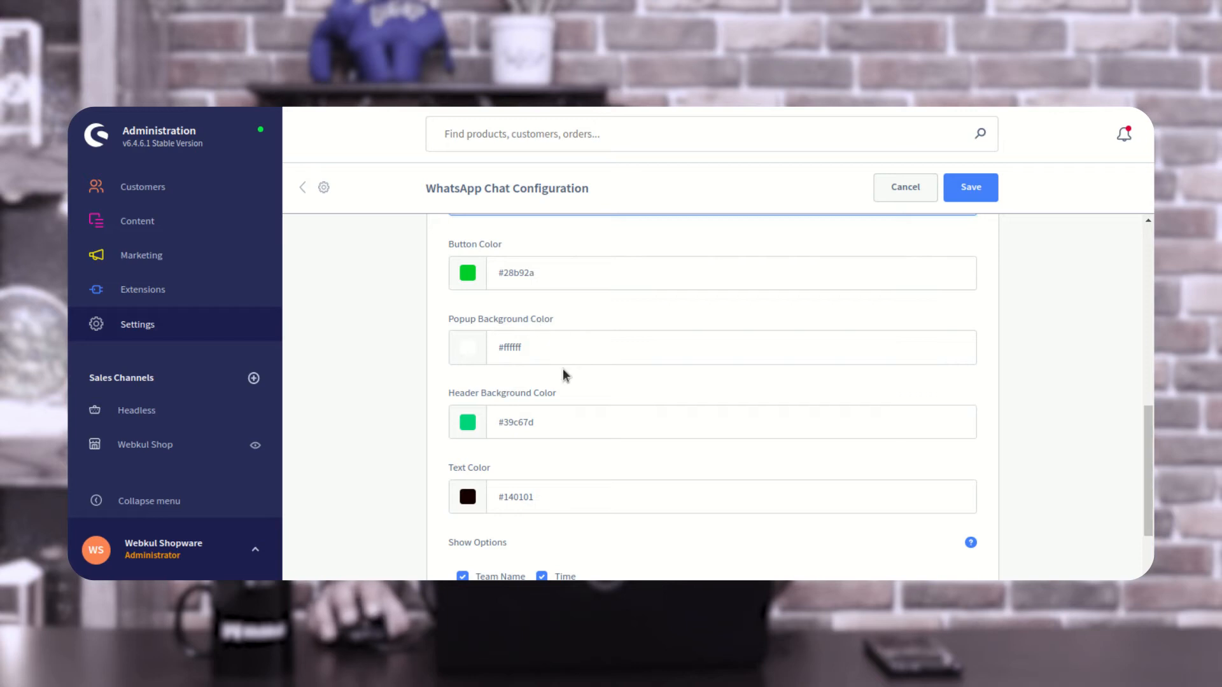
click(476, 396)
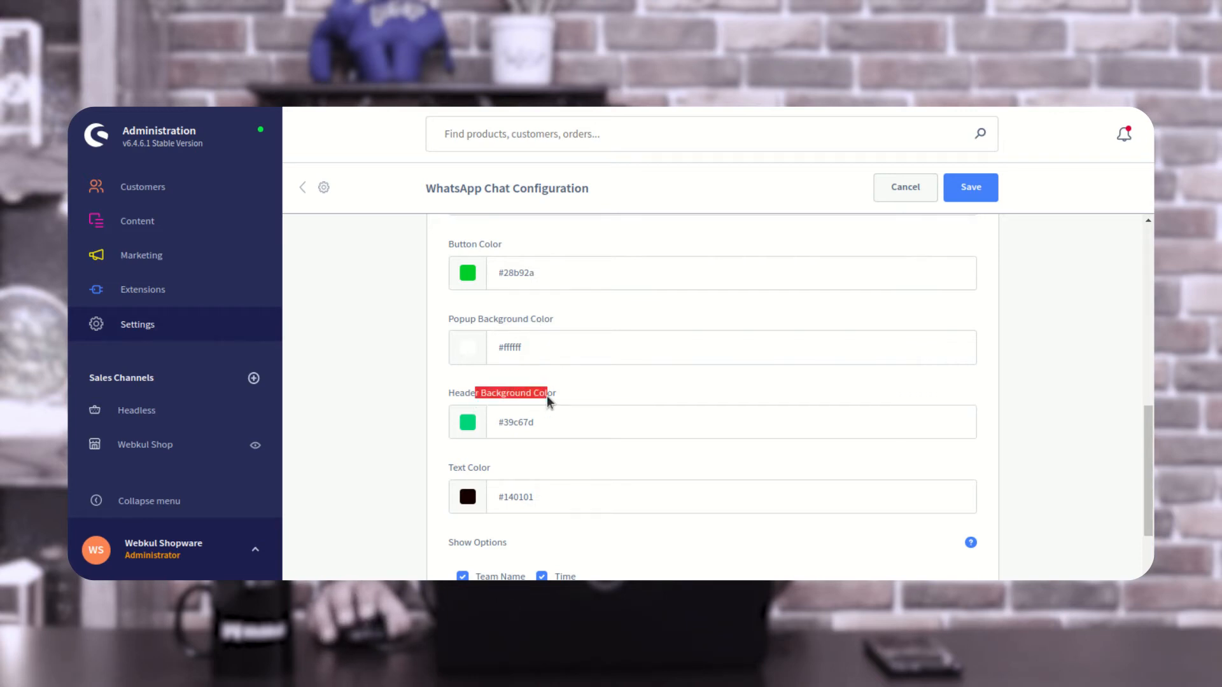
scroll(547, 395, down, 1)
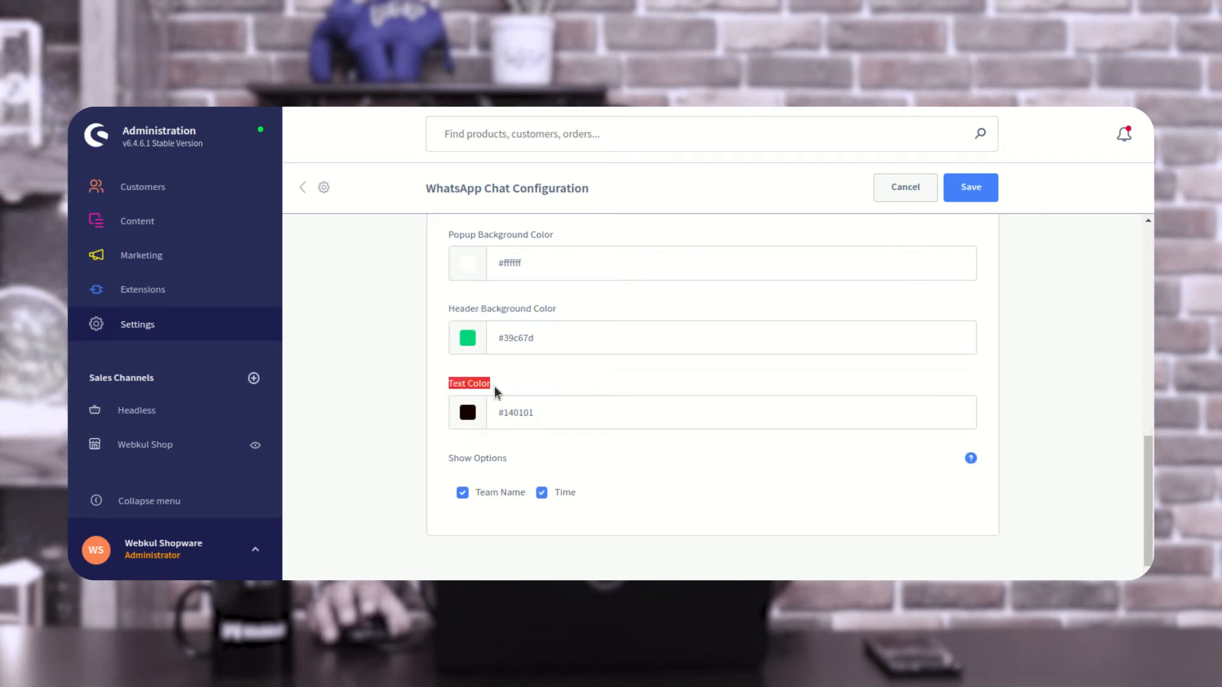
- Compare the Team Name and Time show options with the team name and availability hours in the storefront popup
scroll(515, 408, down, 1)
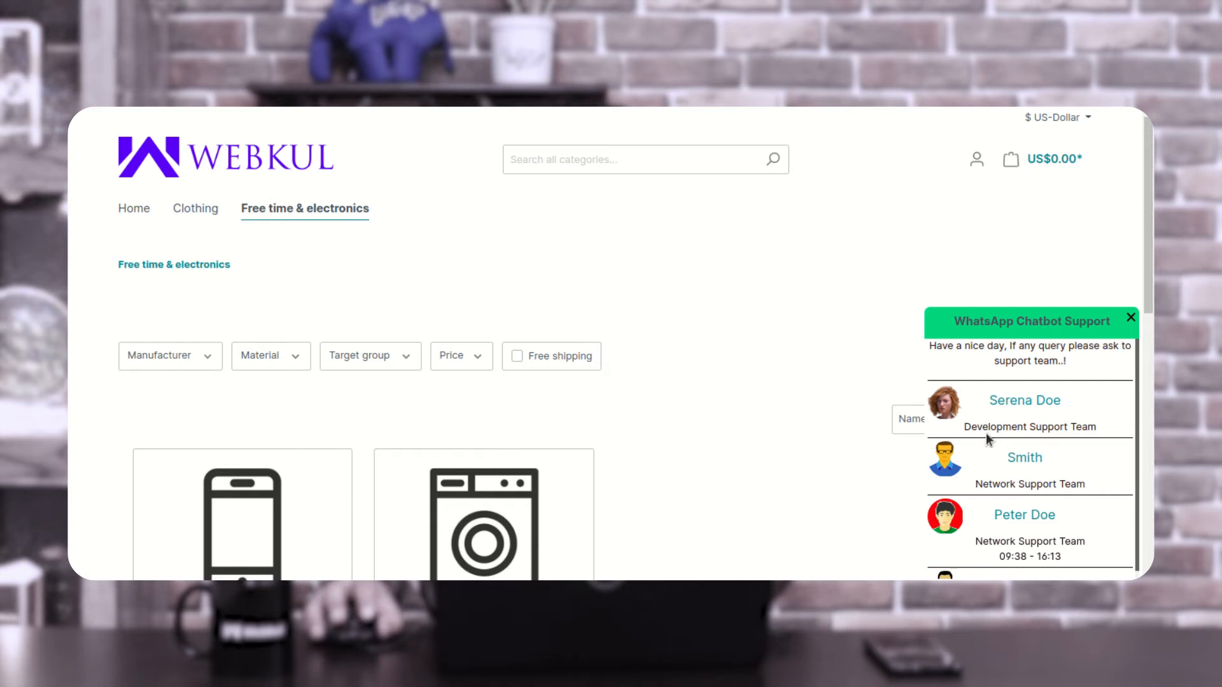
drag(987, 438, 1082, 427)
scroll(1018, 509, down, 1)
drag(999, 512, 1061, 512)
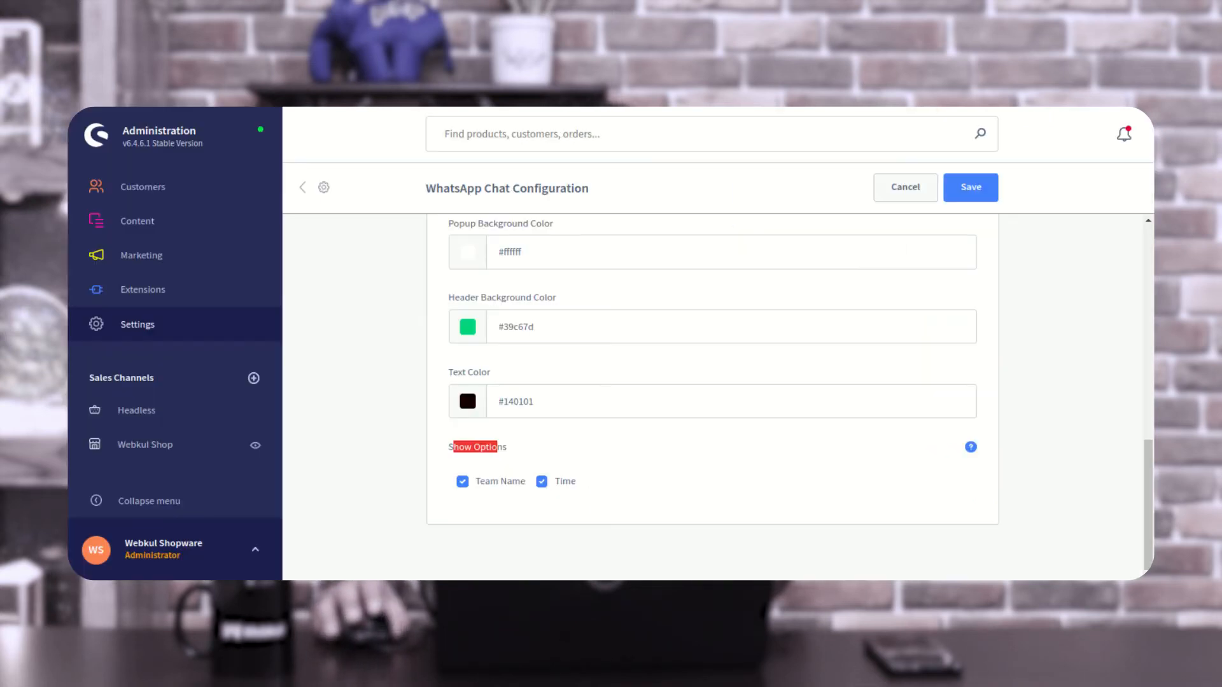
- Open the WhatsApp Chat Support Team list from the extension settings
scroll(604, 391, up, 15)
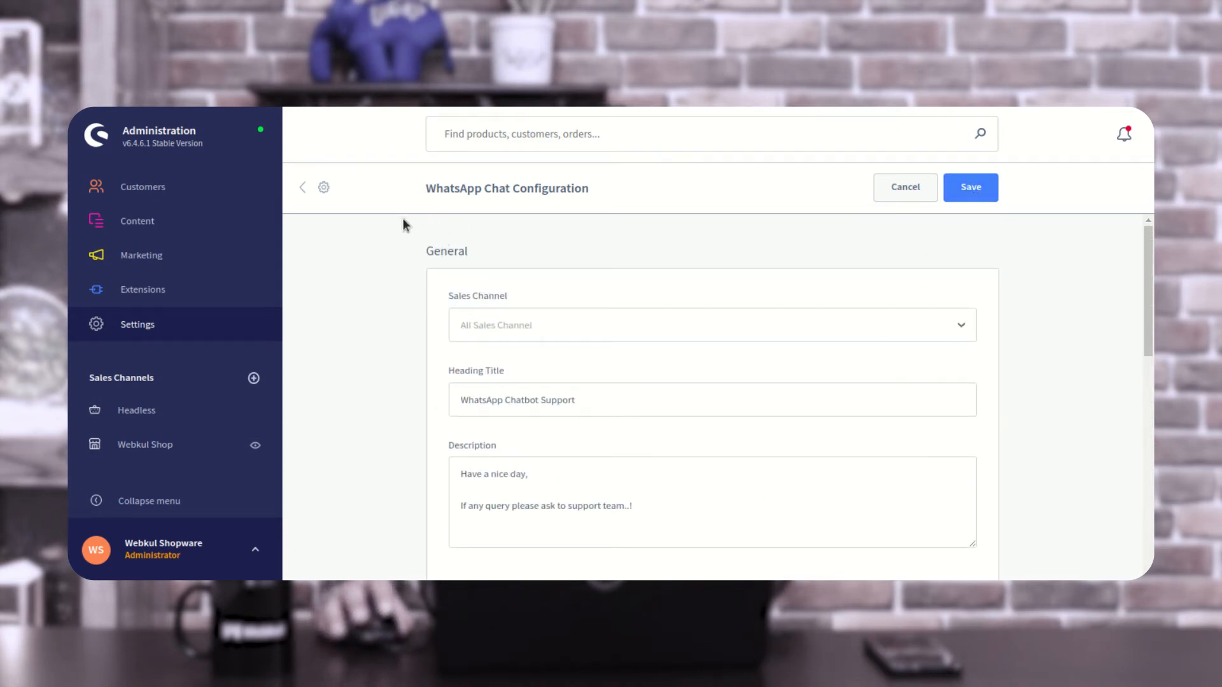
click(164, 330)
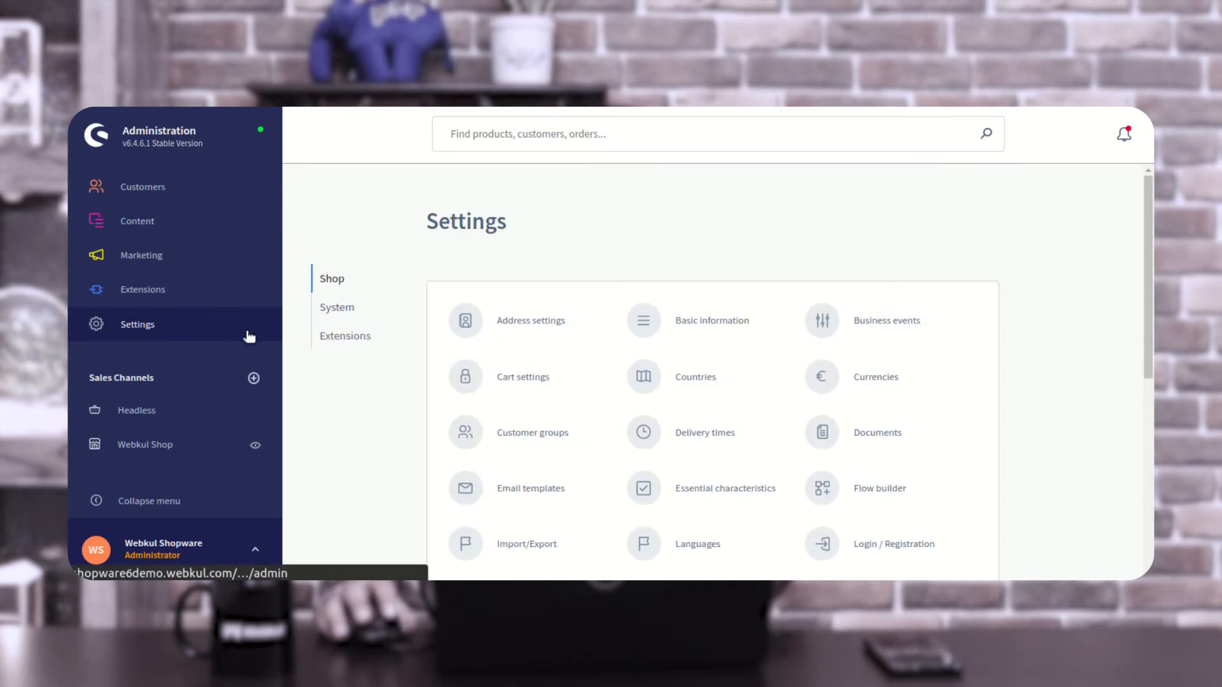
click(347, 338)
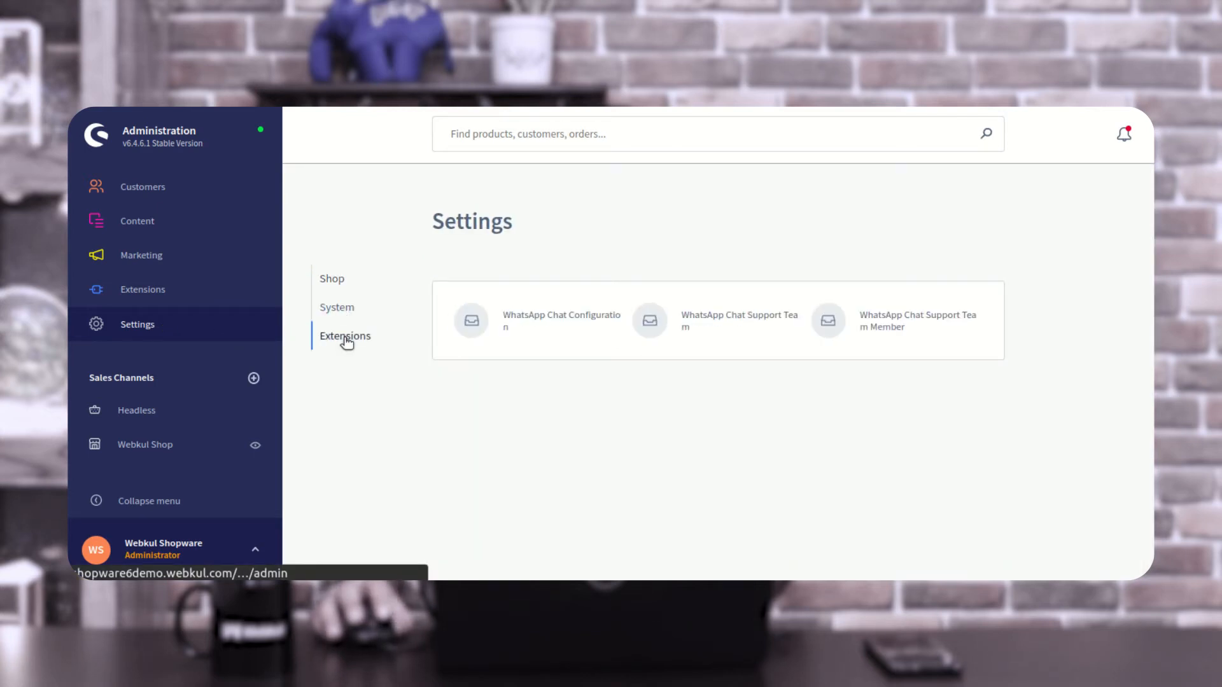
click(772, 323)
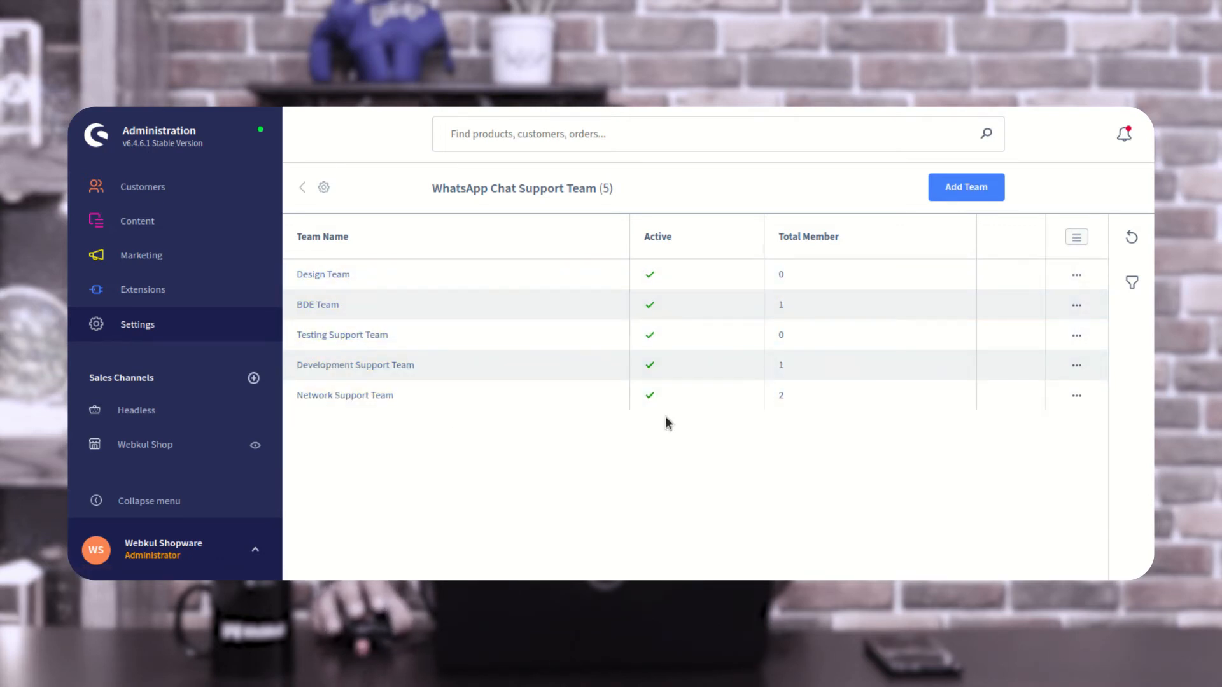
- Add a support team named Test Team, set it as active and save it
click(969, 190)
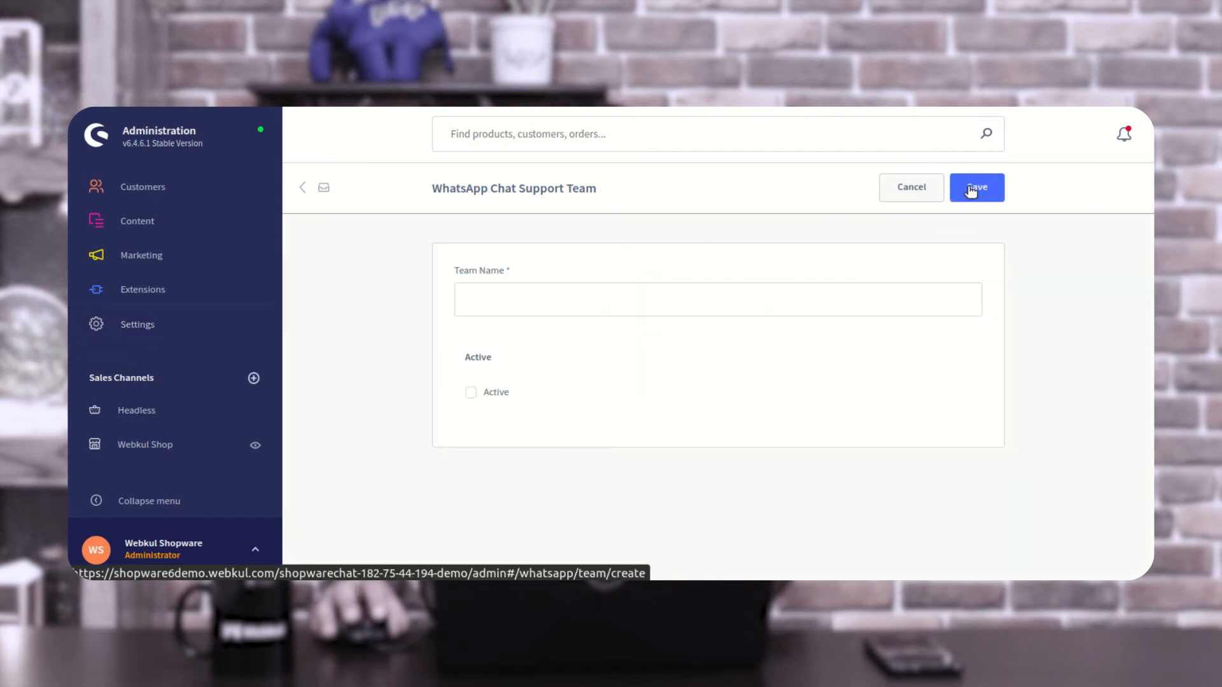
click(534, 297)
text(Te)
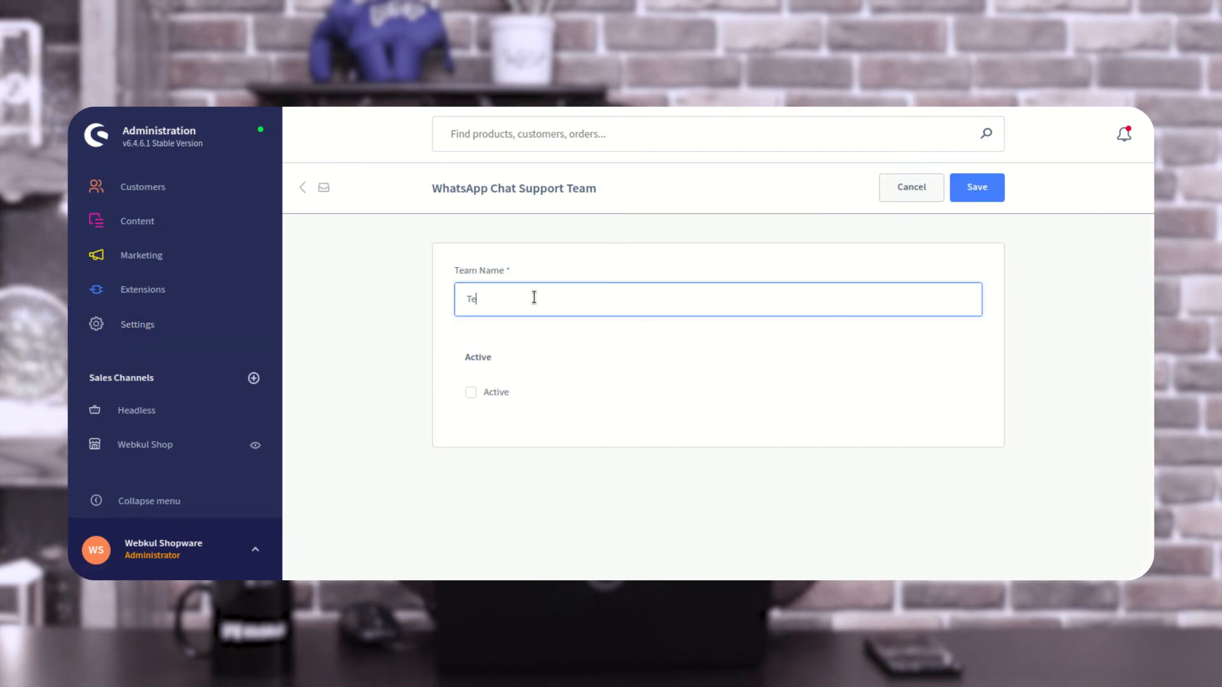
text(st Team)
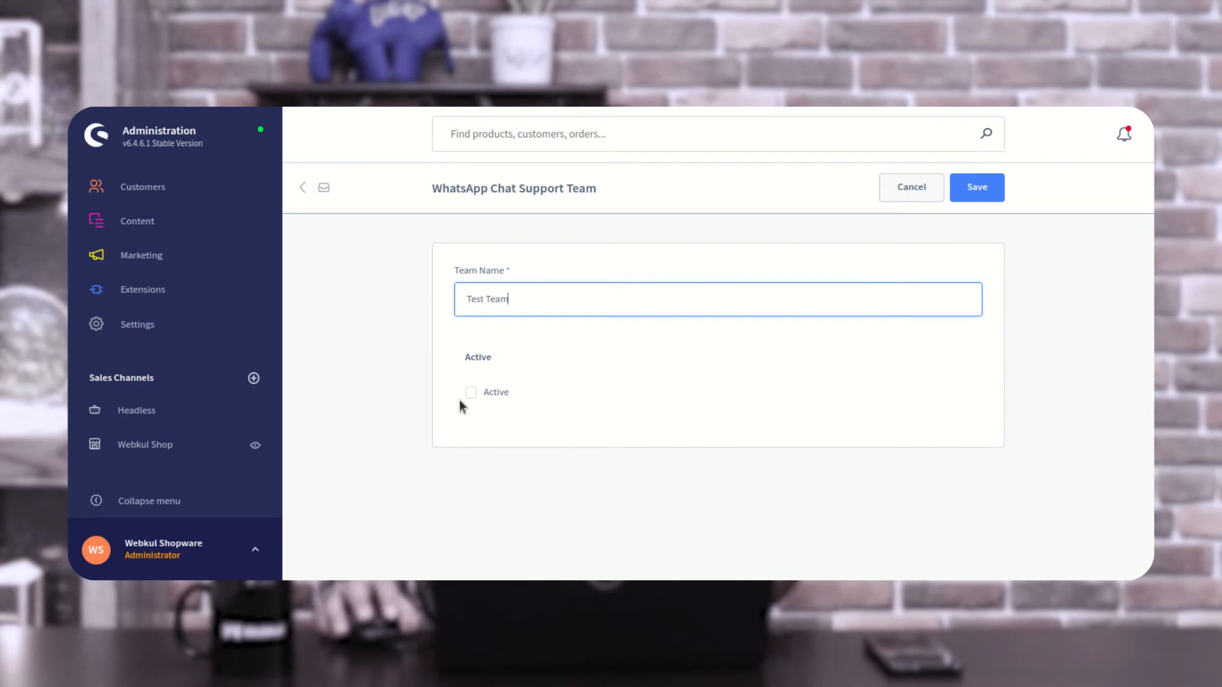
click(471, 393)
click(981, 189)
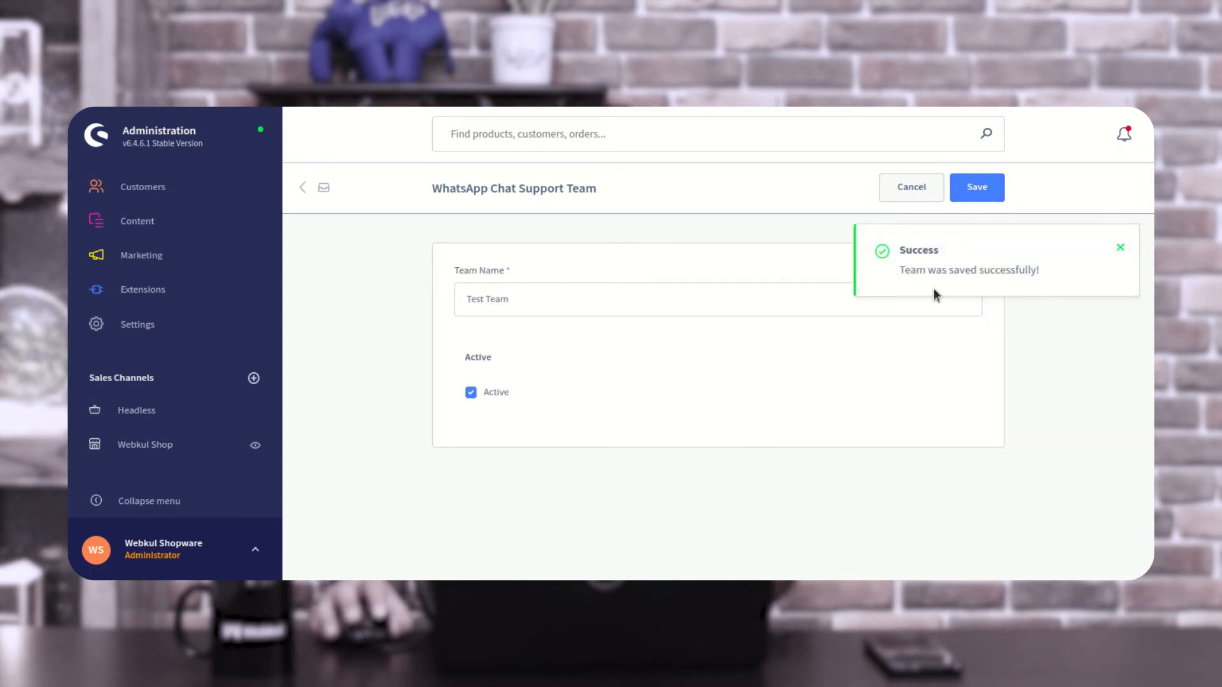
- Reopen the WhatsApp Chat Support Team list and check which actions Test Team offers, without running any
click(168, 337)
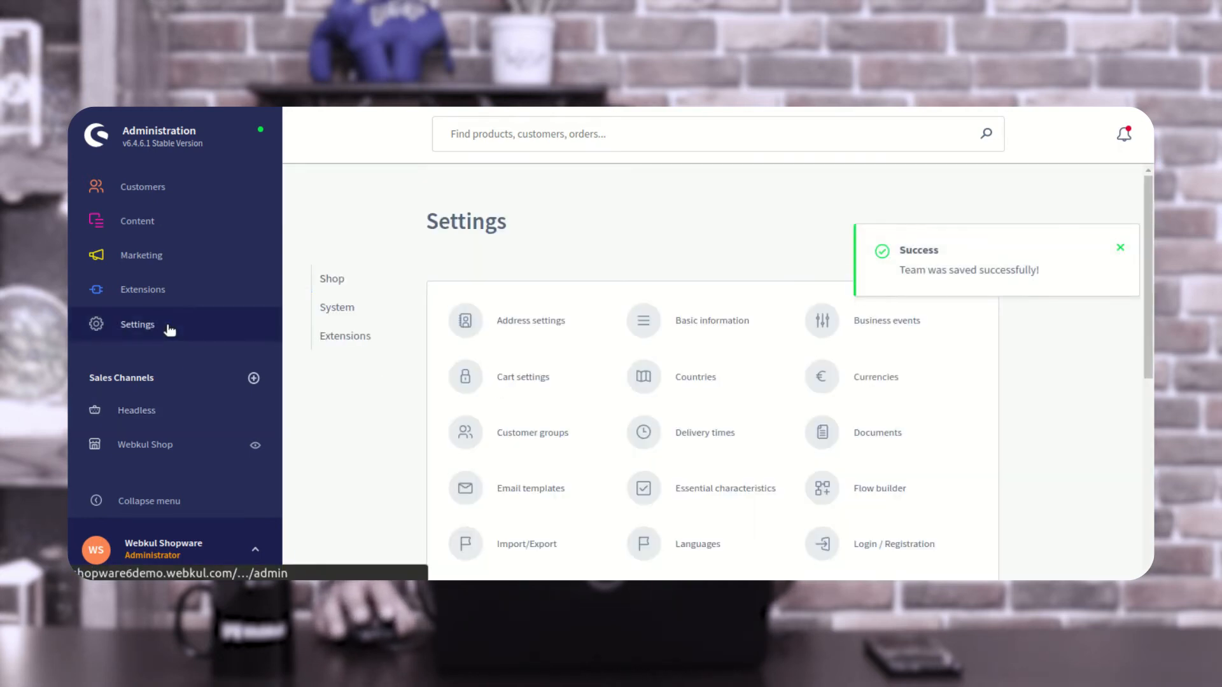
click(342, 335)
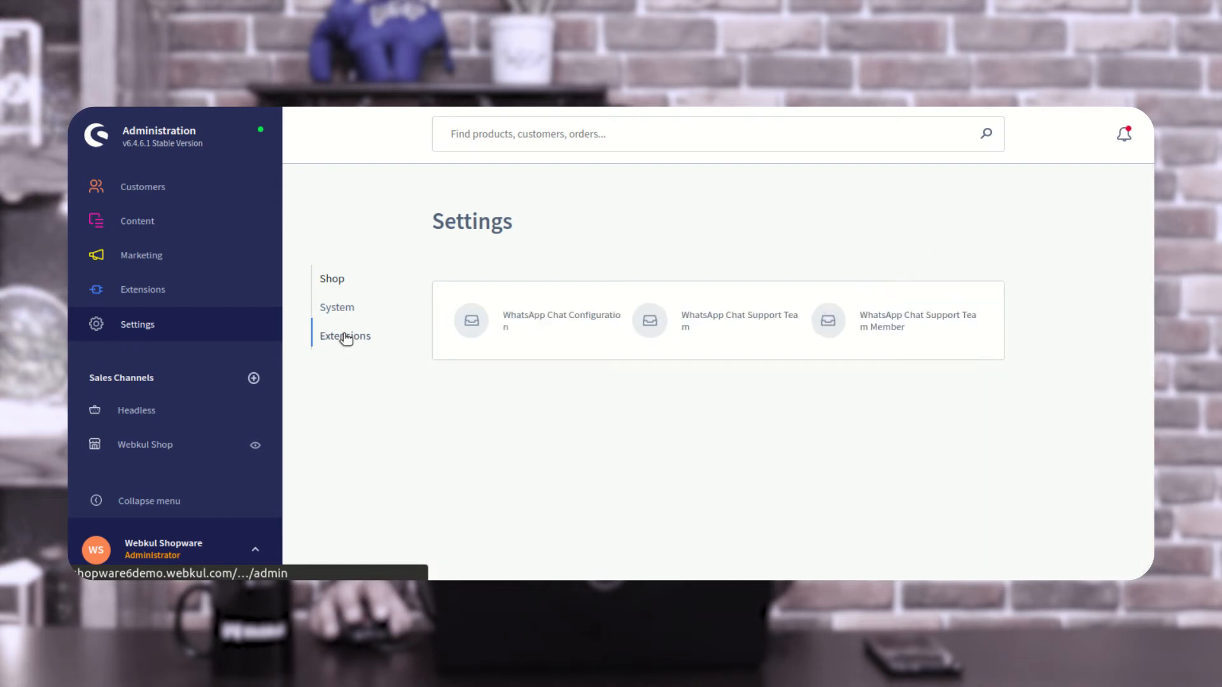
click(739, 324)
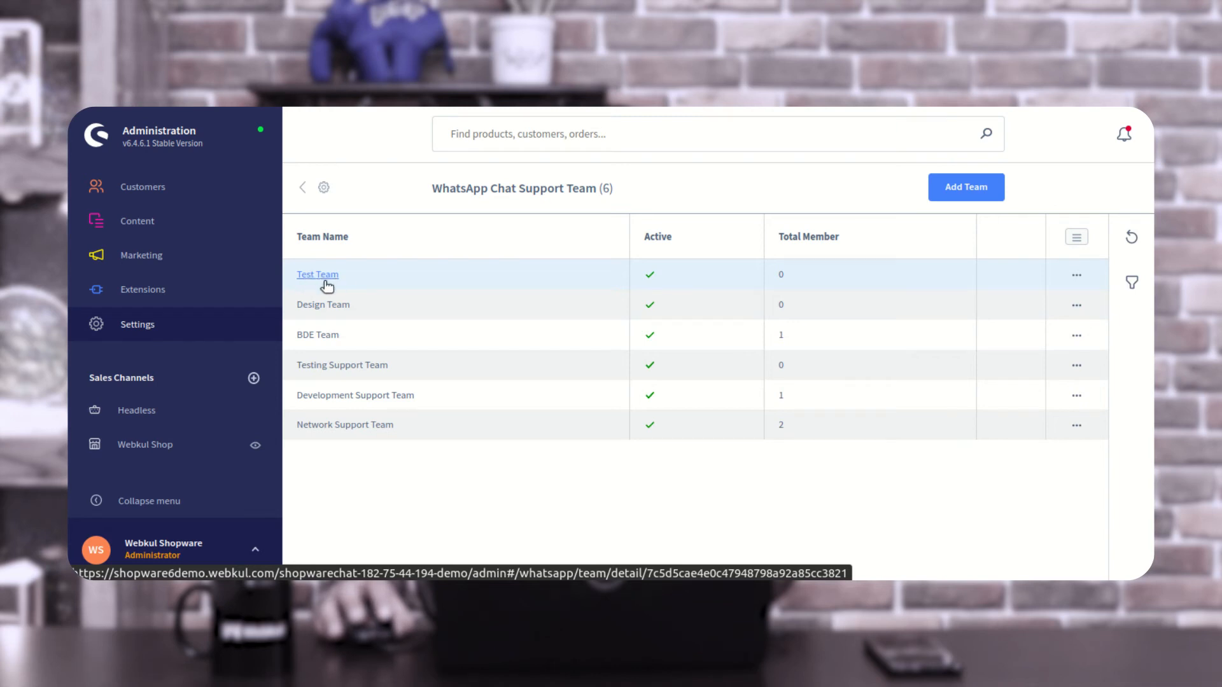
click(1077, 275)
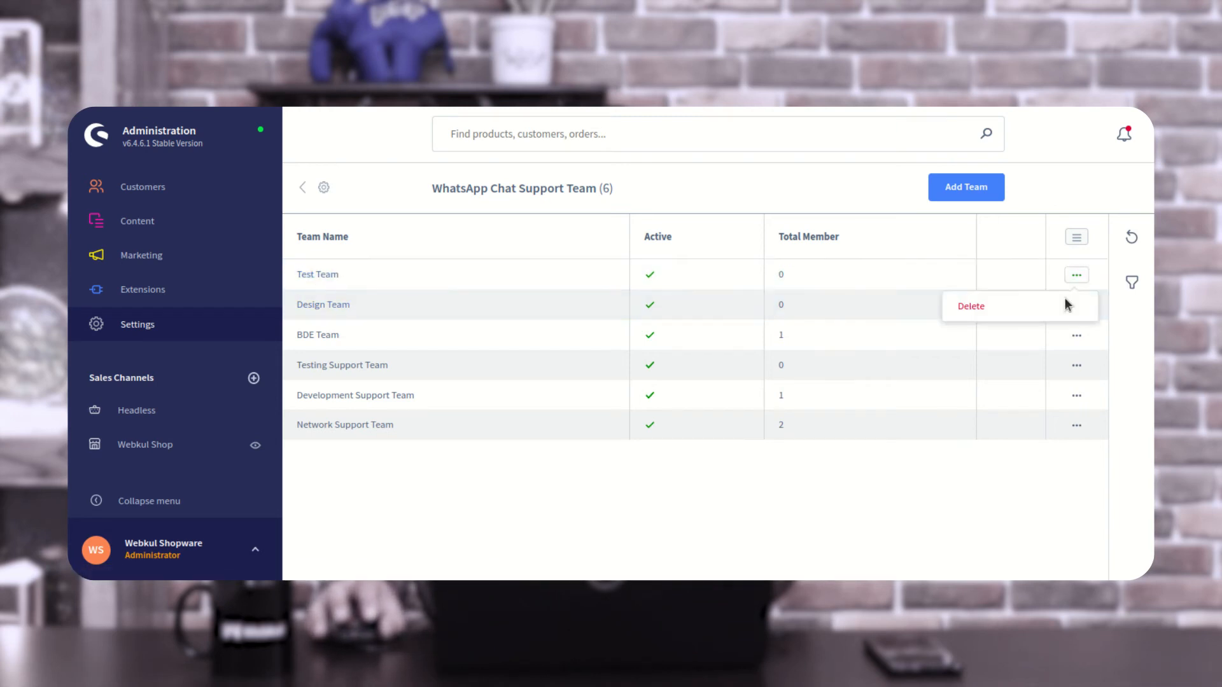
click(853, 184)
- Open the WhatsApp Chat Support Team Member list from the extension settings
click(164, 331)
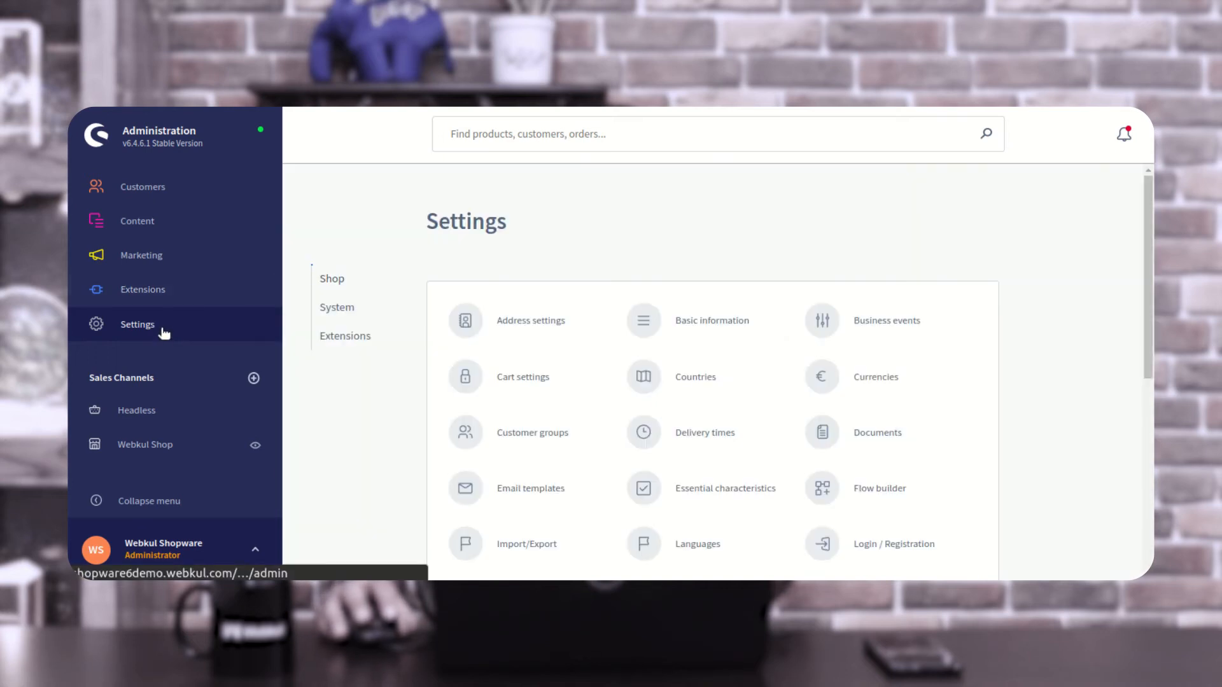
click(344, 336)
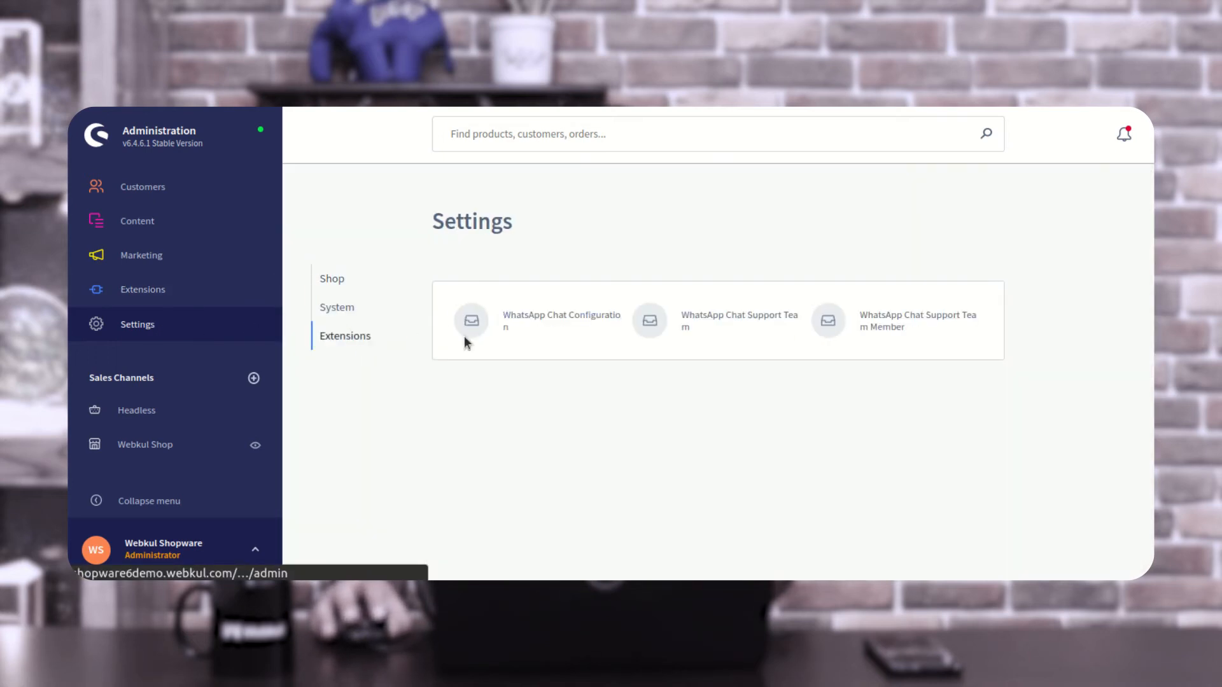
click(895, 326)
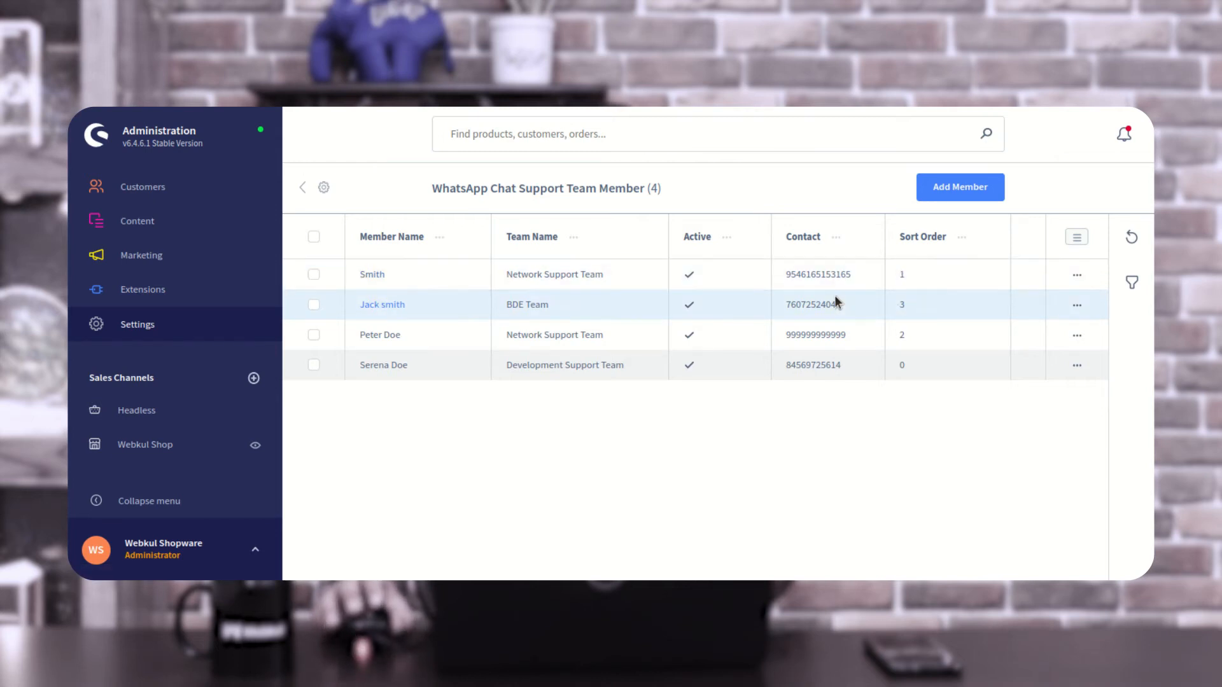
- Start a new WhatsApp Chat support team member, enter the member's full name and assign them to Test Team
click(967, 189)
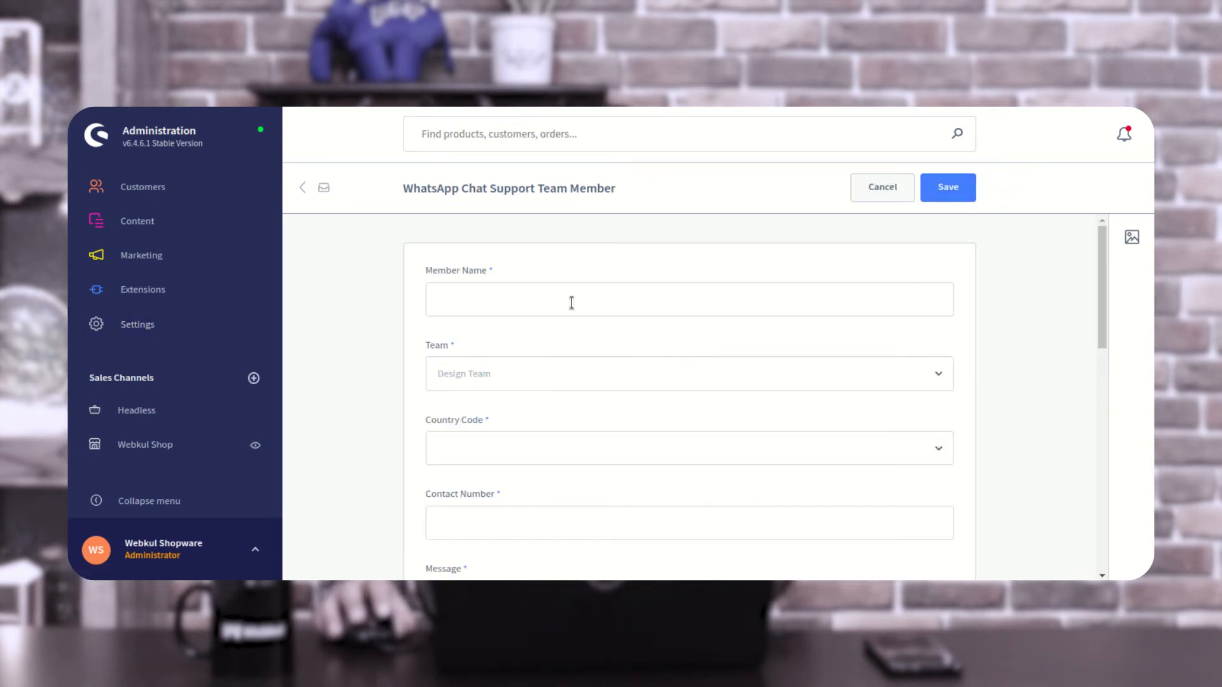
click(515, 296)
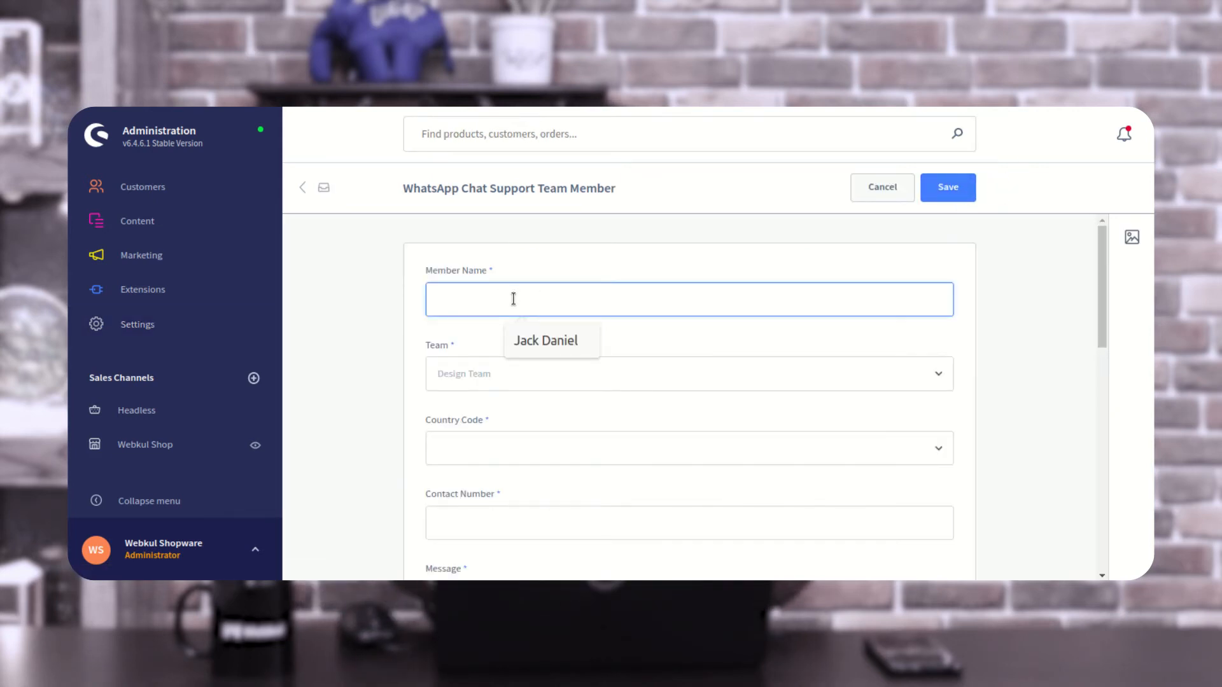
text(J)
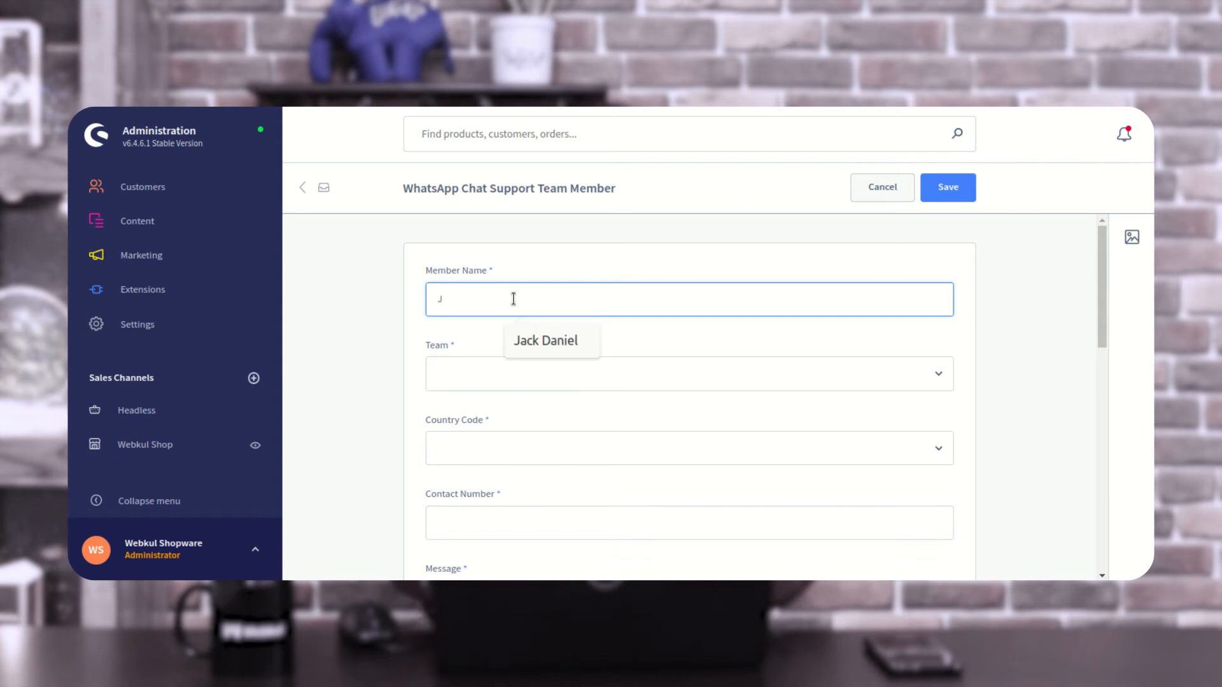
text(ack Smith)
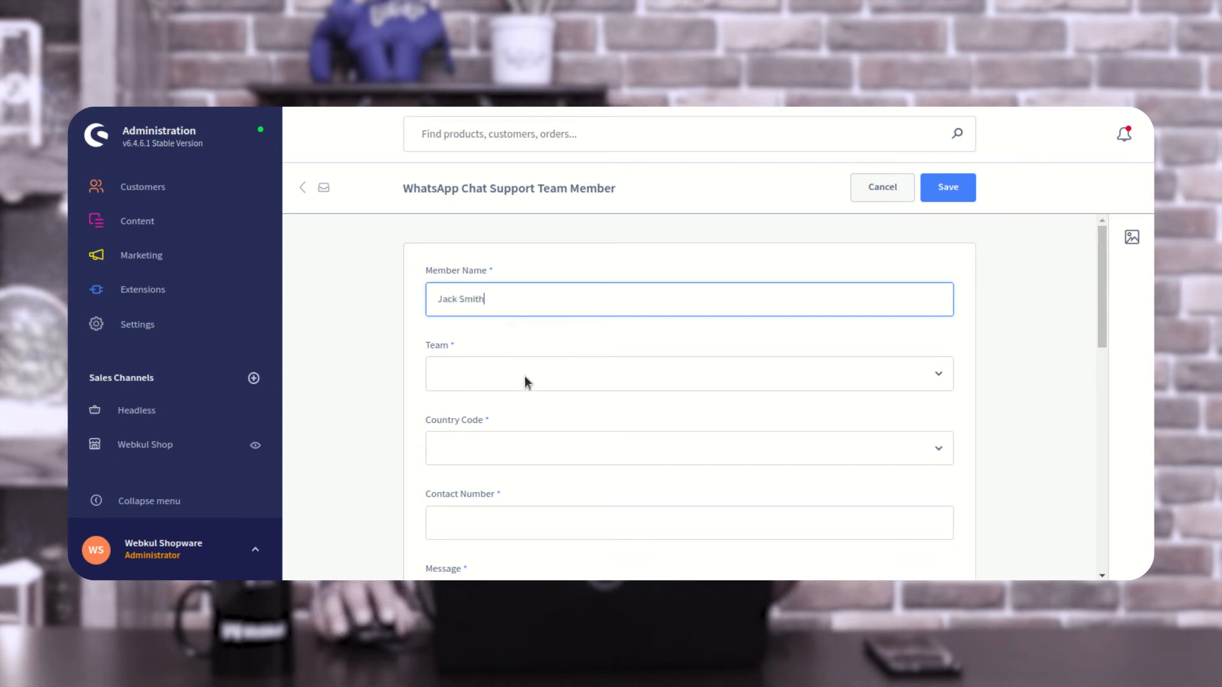
click(525, 380)
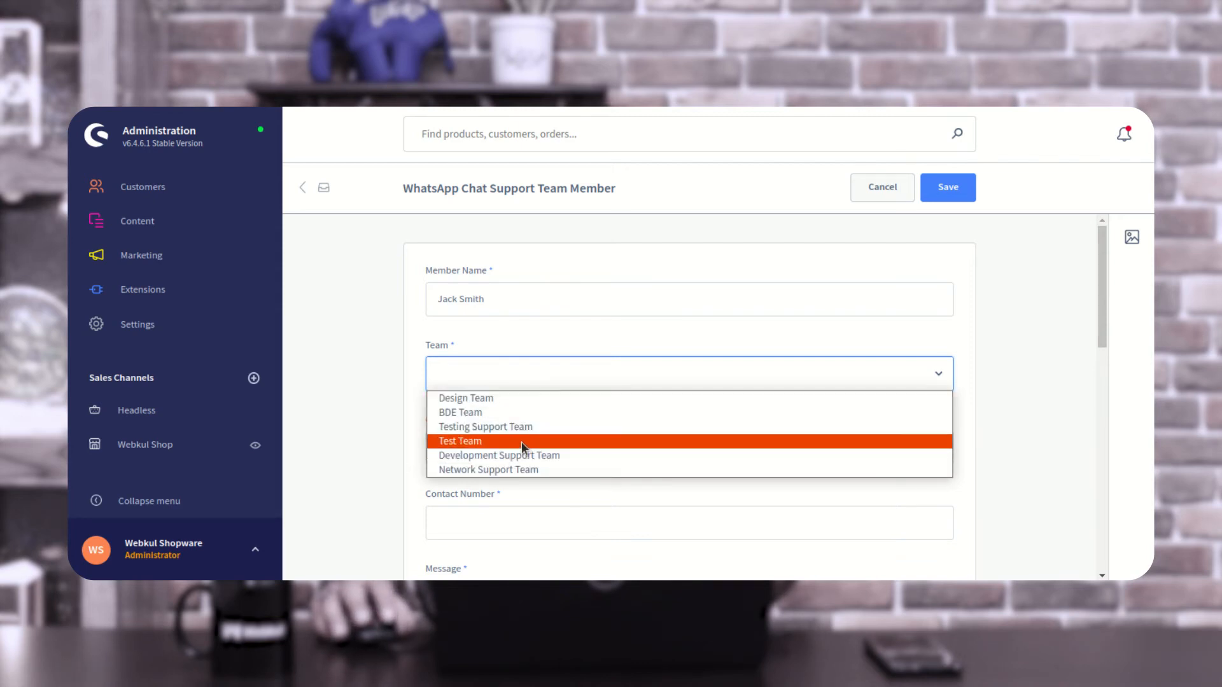
click(467, 442)
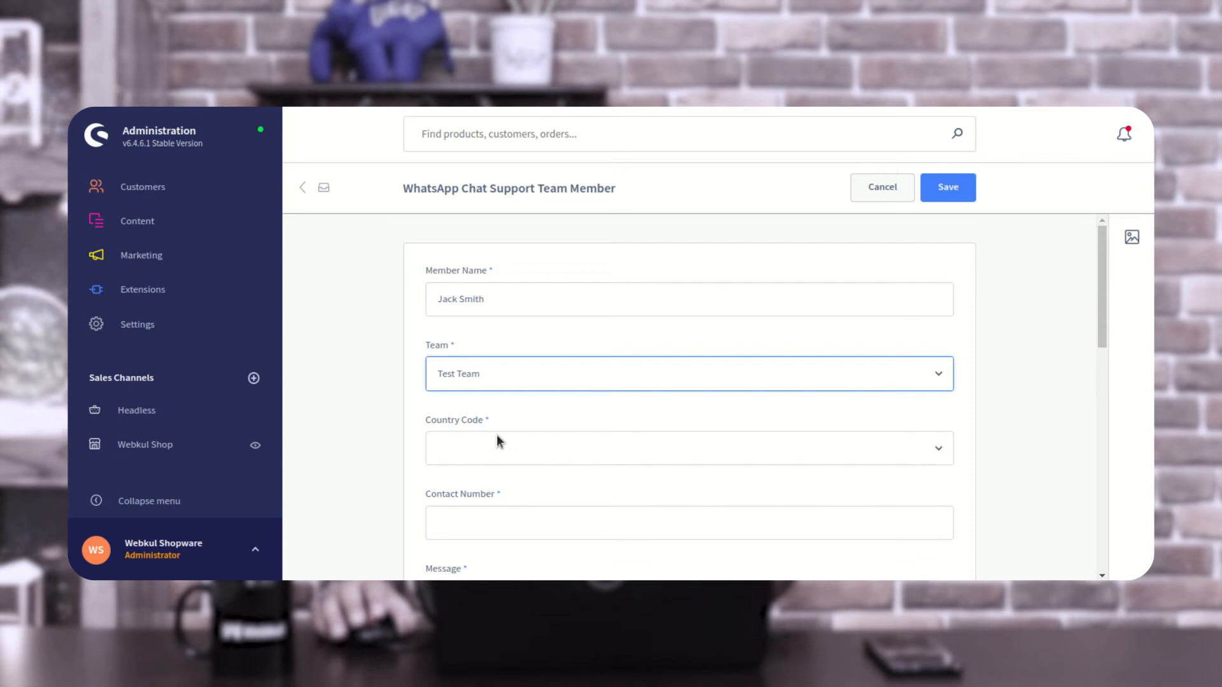
- Set the new member's country code to India (+91)
scroll(510, 438, down, 1)
click(519, 413)
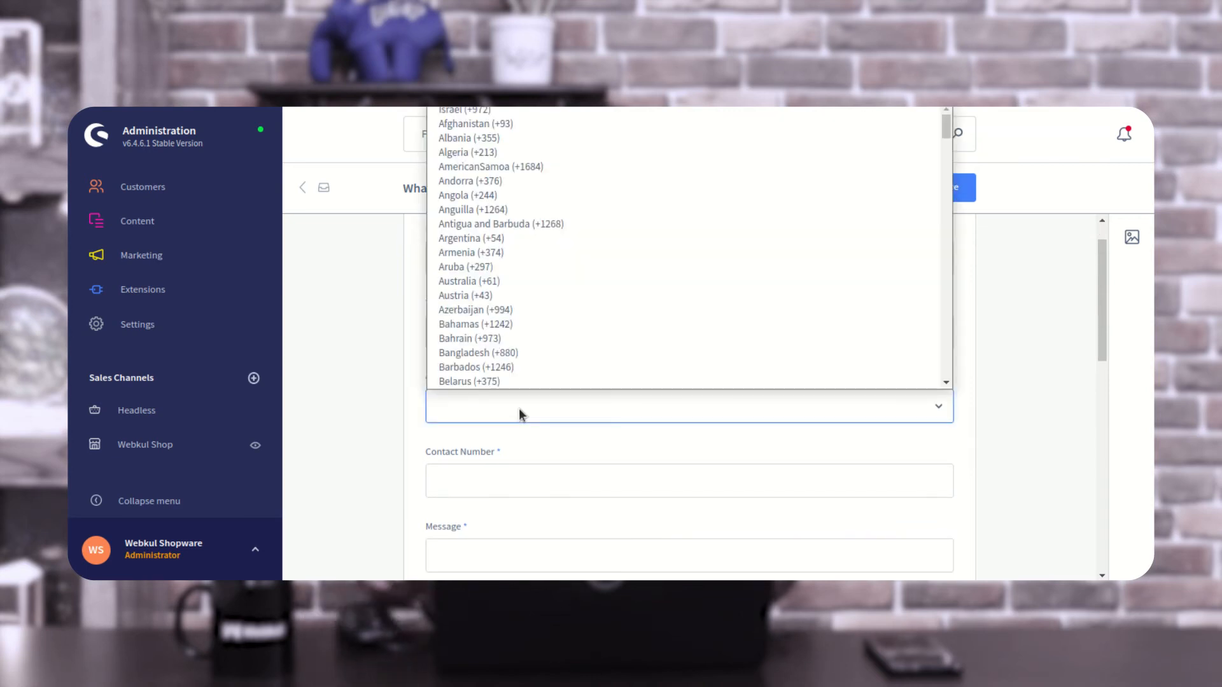
text(in)
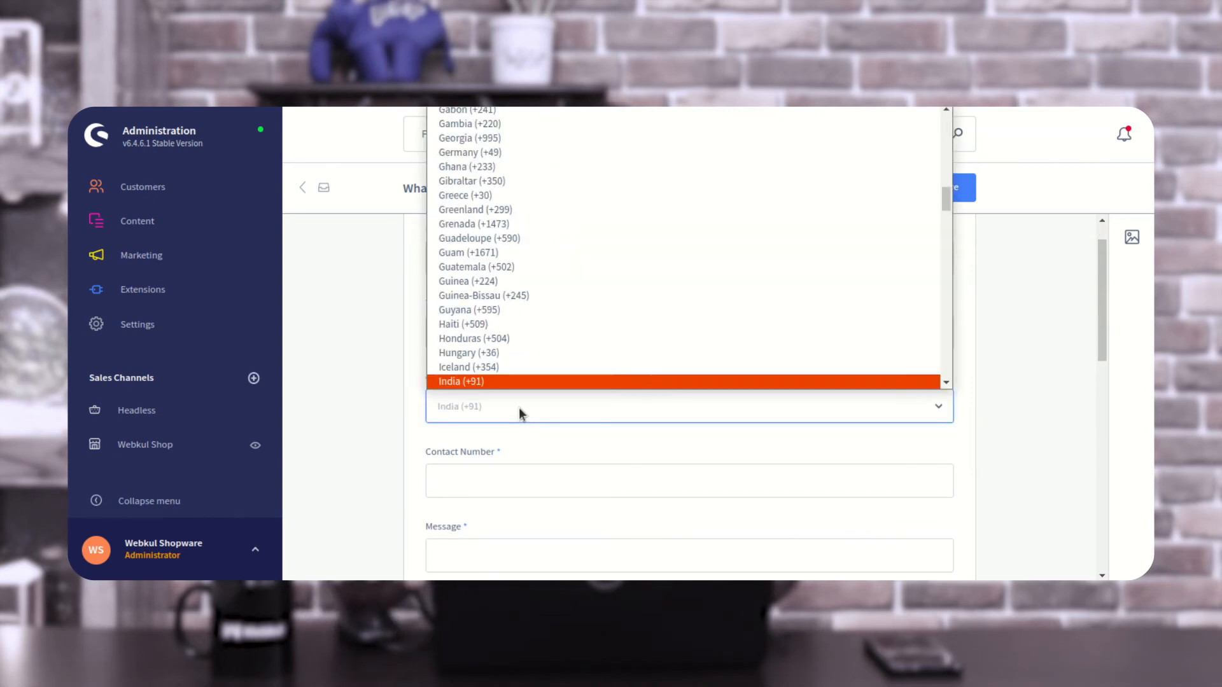
click(509, 381)
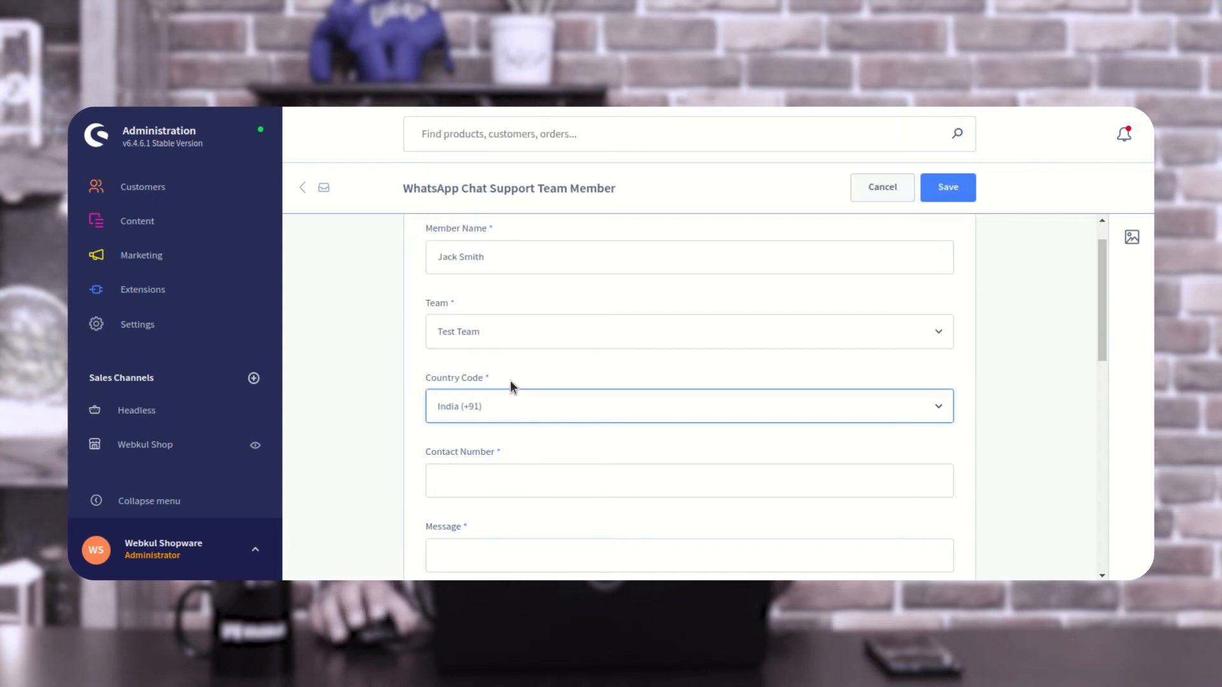
- Fill in the member's contact number with the agent's WhatsApp number copied from the LibreOffice Writer document
scroll(551, 444, down, 1)
key(alt+Tab)
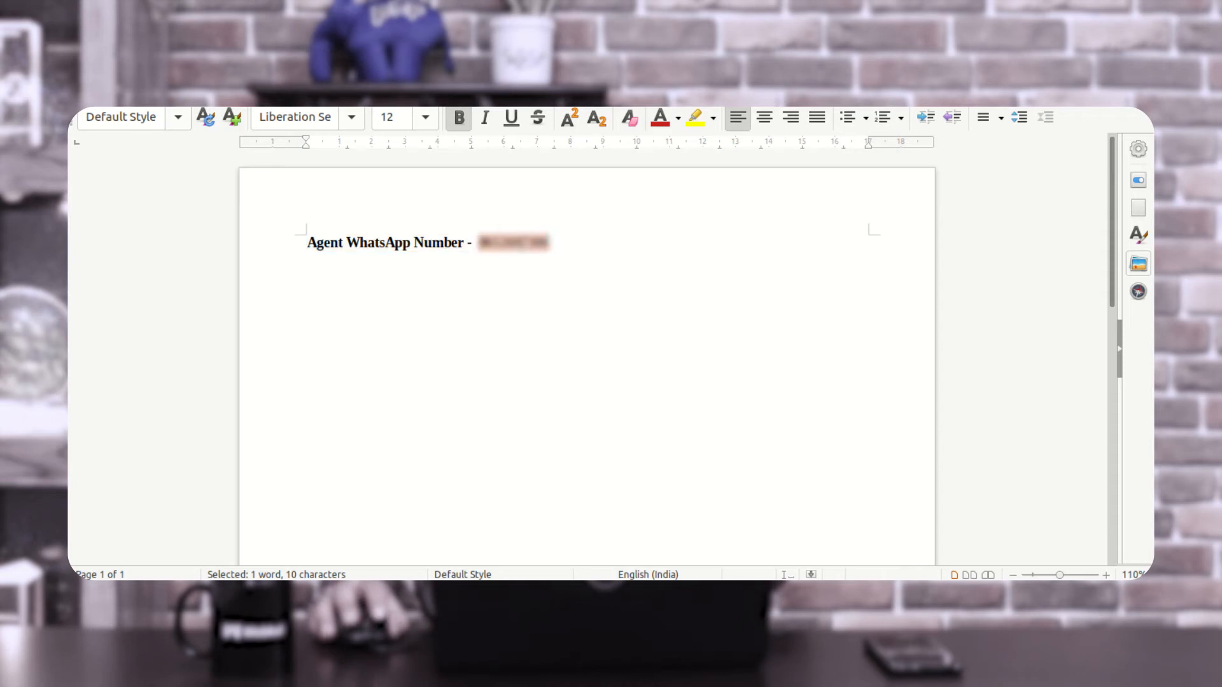
key(alt+Tab)
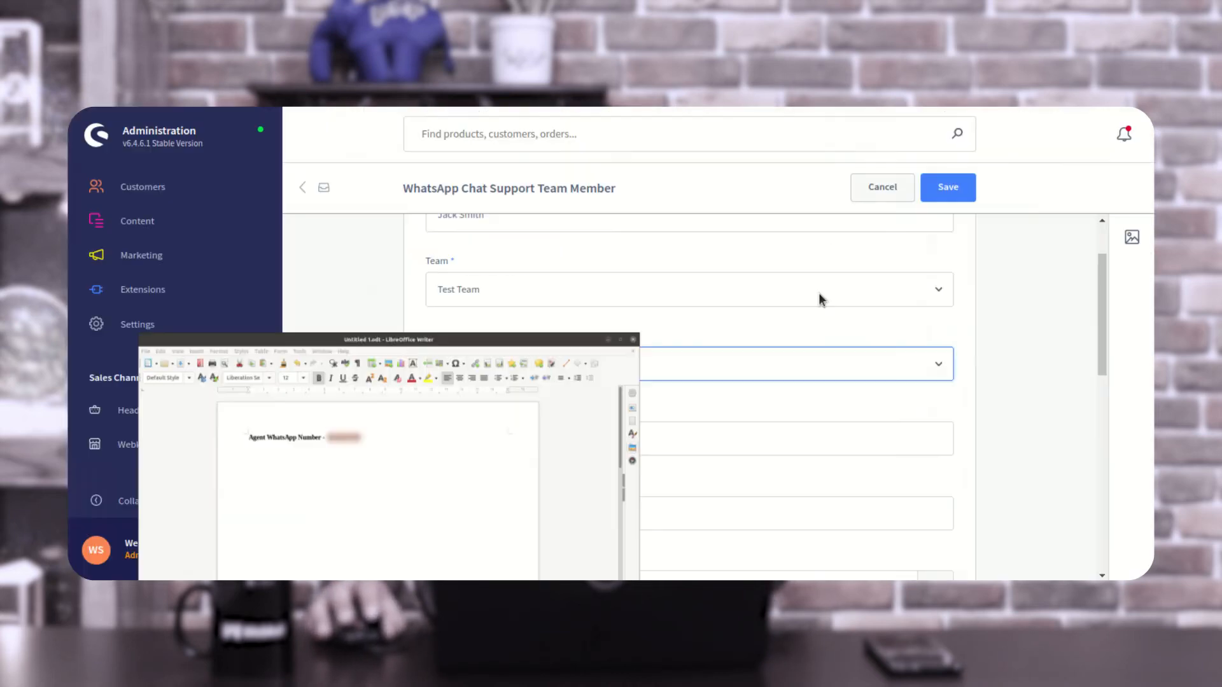
click(469, 434)
key(ctrl+v)
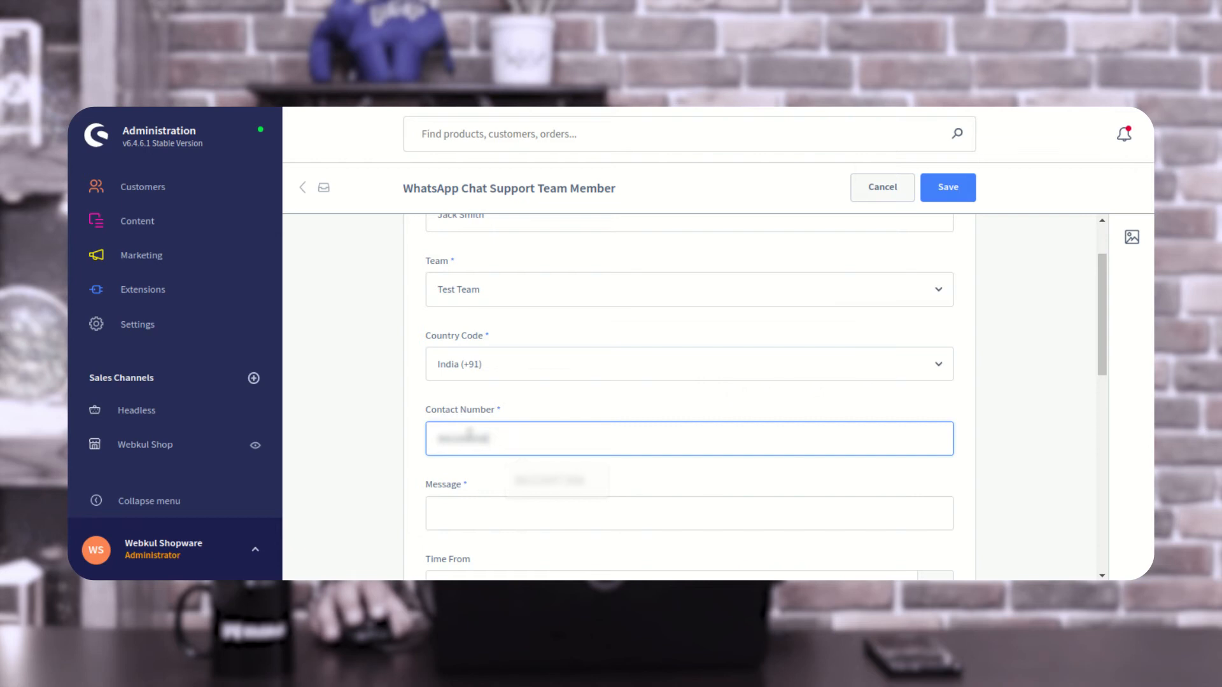
- Set the member's message to "Hello Agent, i need assistance!"
scroll(495, 477, down, 1)
click(497, 430)
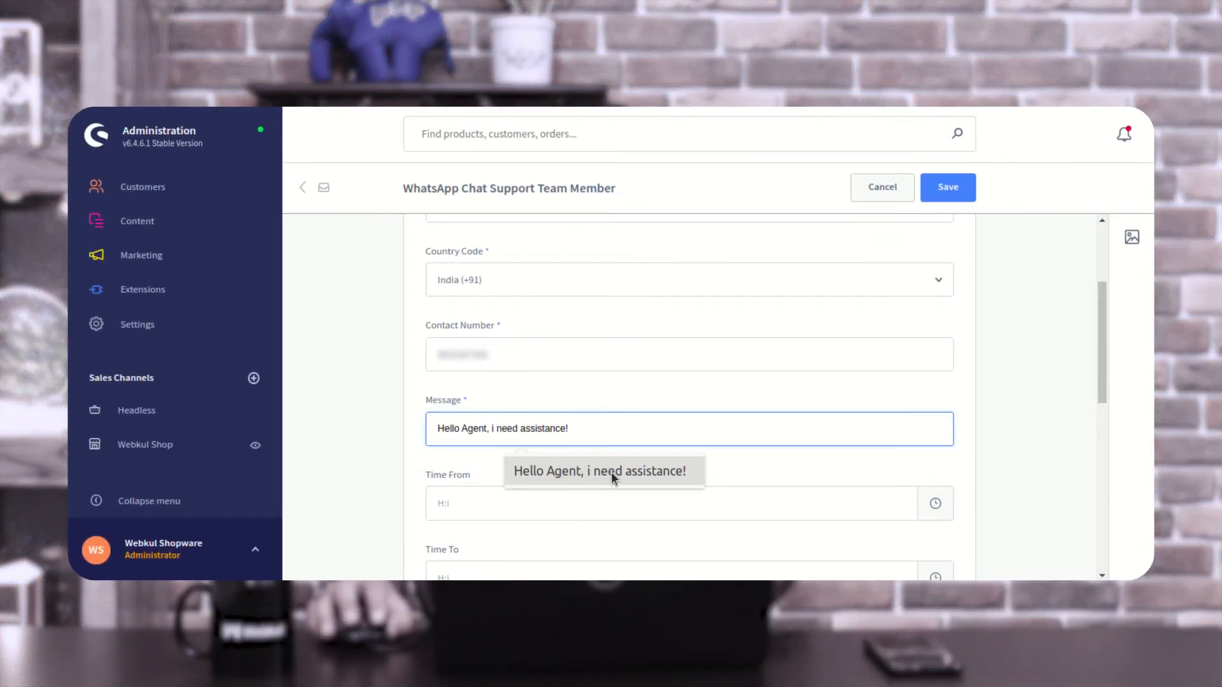
click(611, 472)
- Set the member's availability from 10:24 to 23:24 and the sort order to 0
scroll(549, 439, down, 1)
scroll(552, 448, down, 1)
click(526, 419)
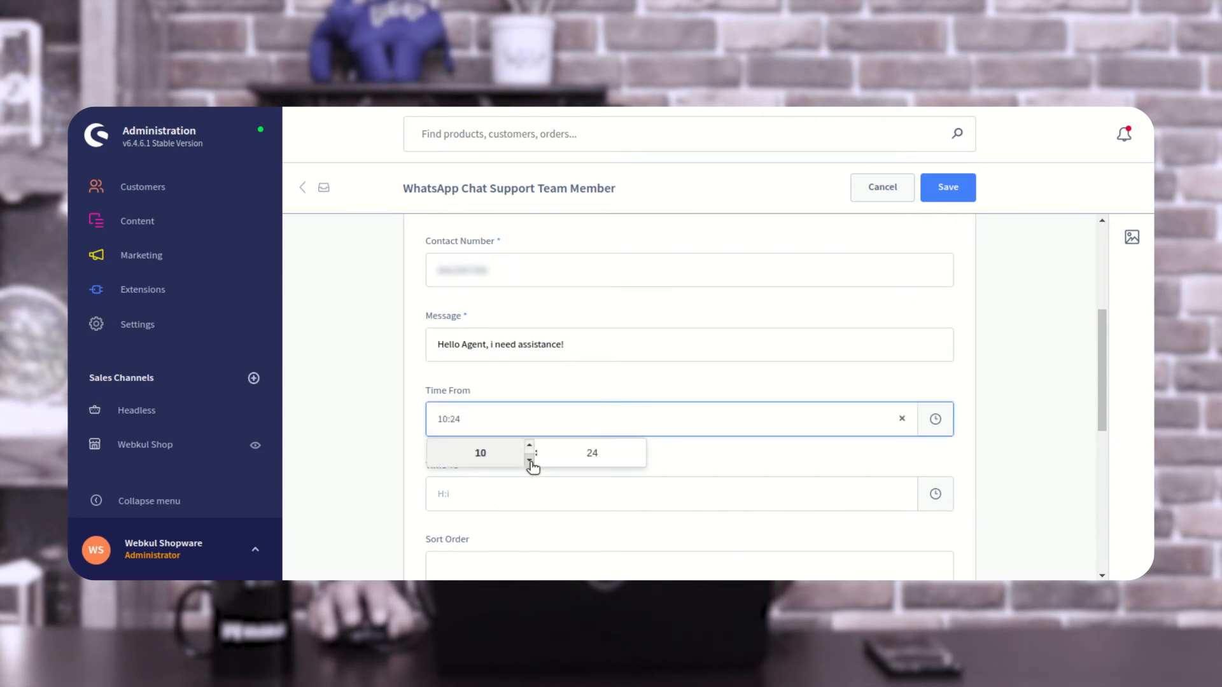
click(686, 468)
click(471, 493)
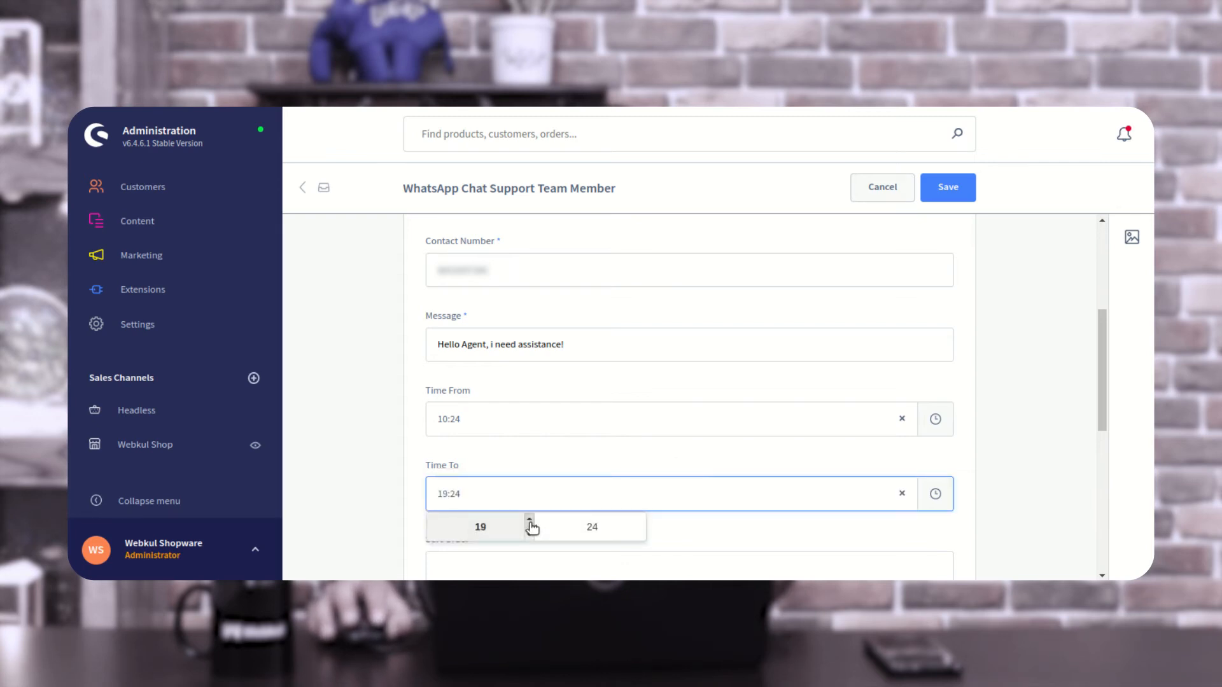
click(608, 468)
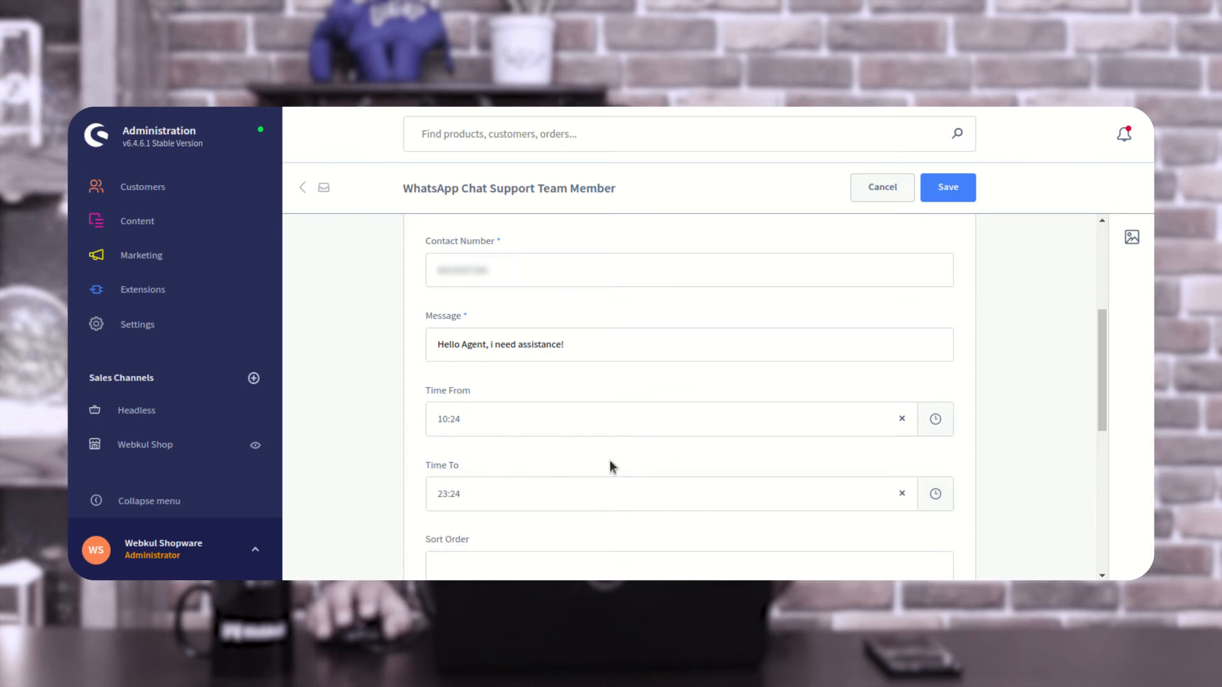
scroll(592, 471, down, 3)
click(467, 406)
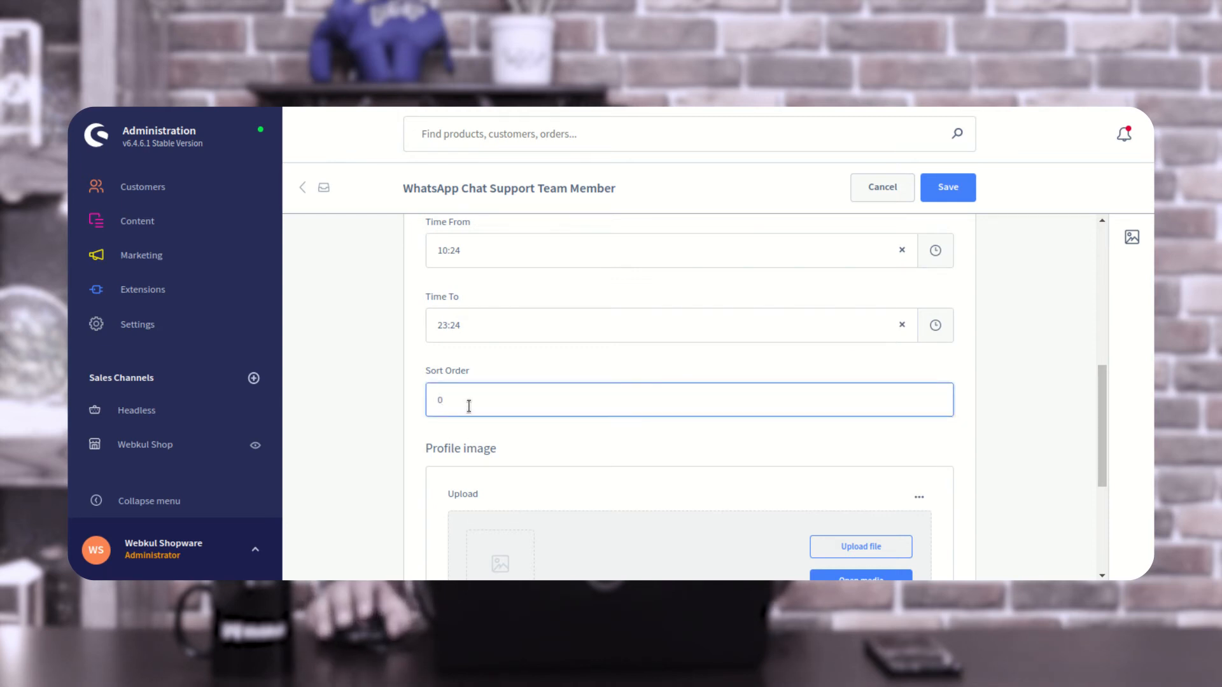
- Upload the portrait PNG from the Downloads folder as the profile image and save the member as active
scroll(517, 366, down, 3)
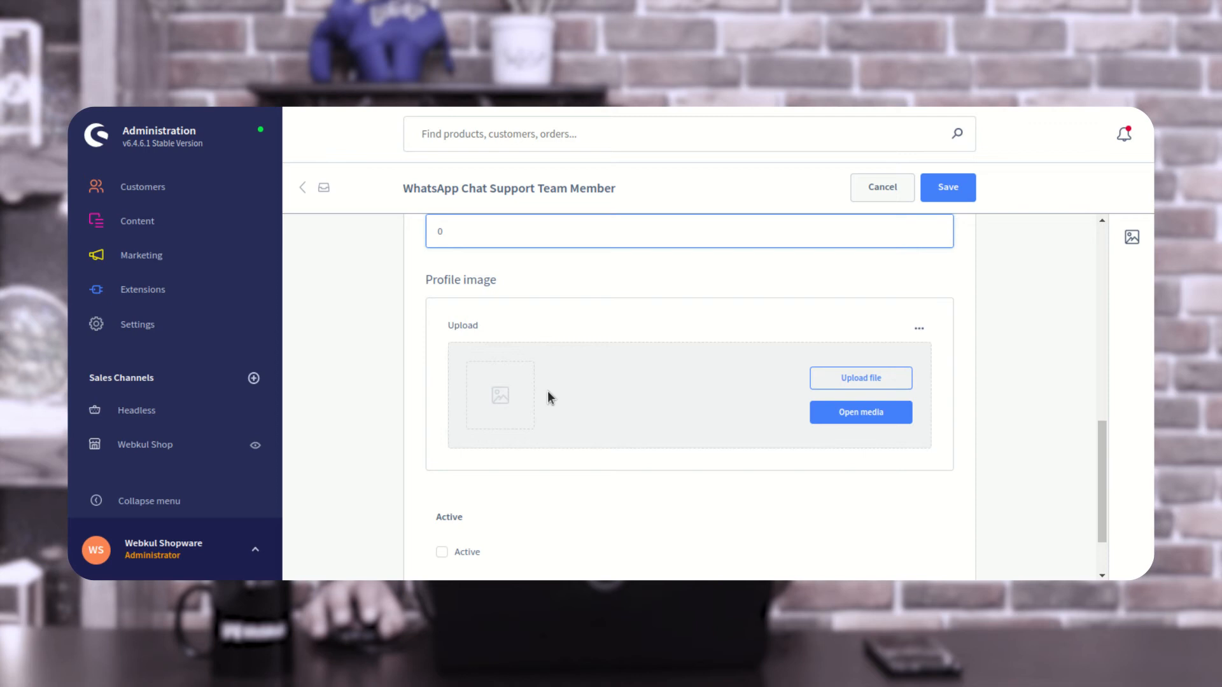
click(866, 382)
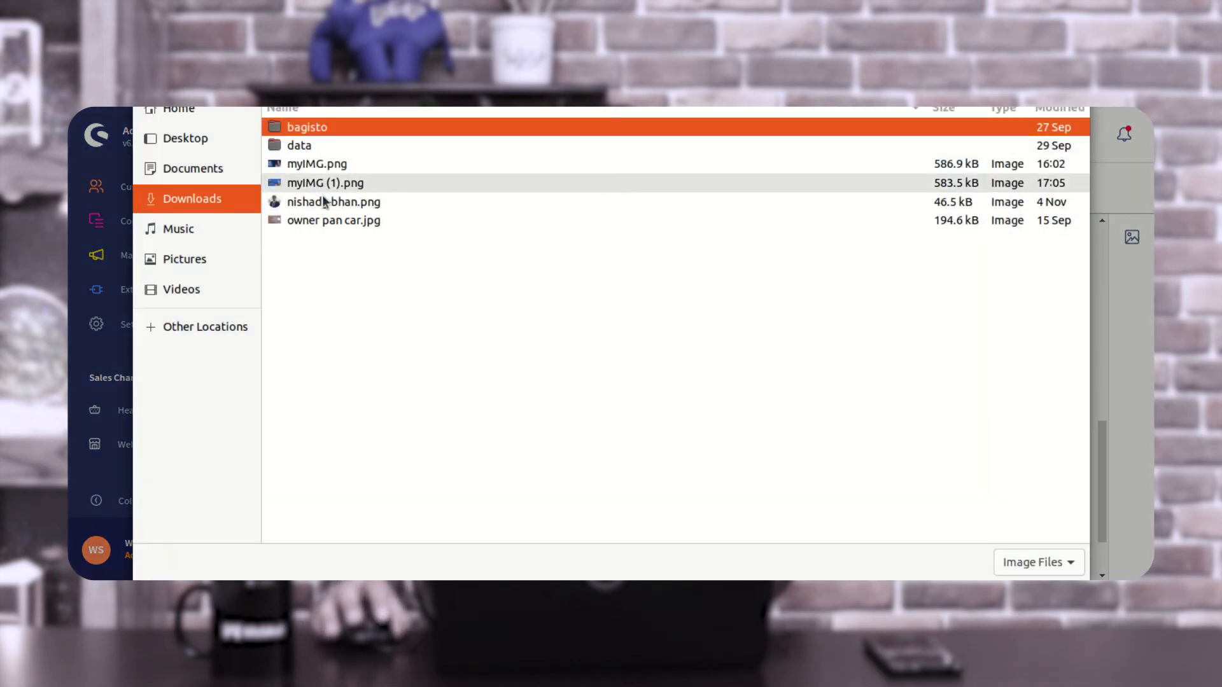
double_click(325, 202)
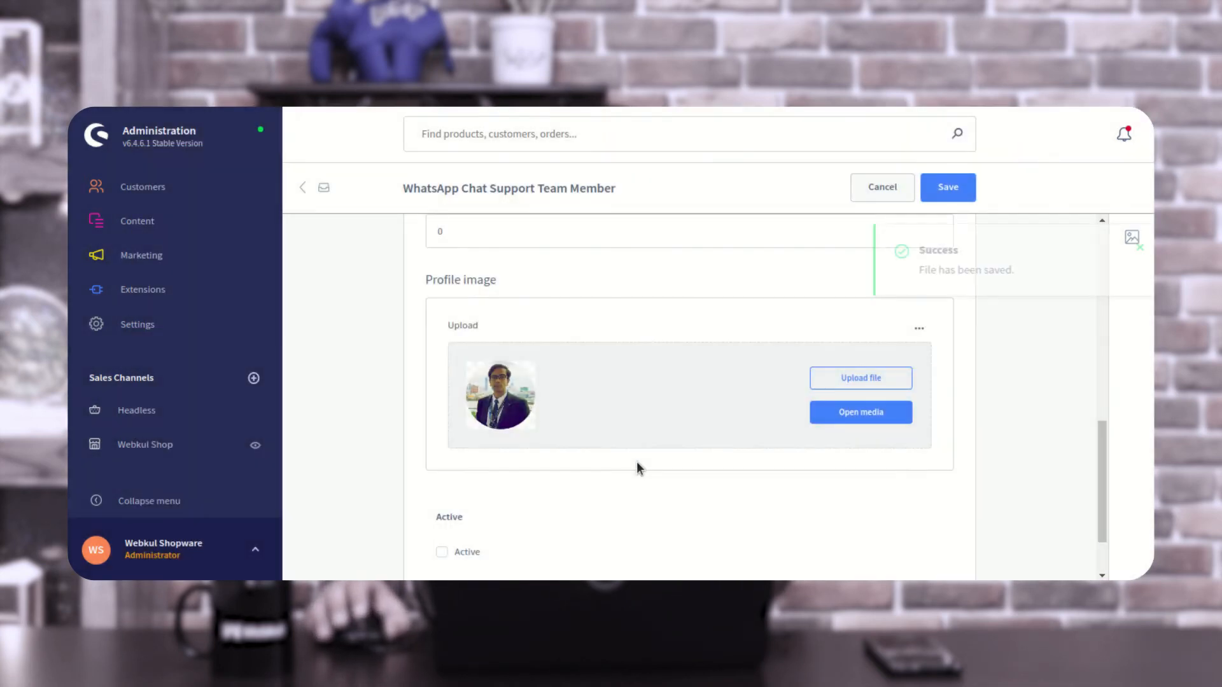
scroll(636, 467, down, 2)
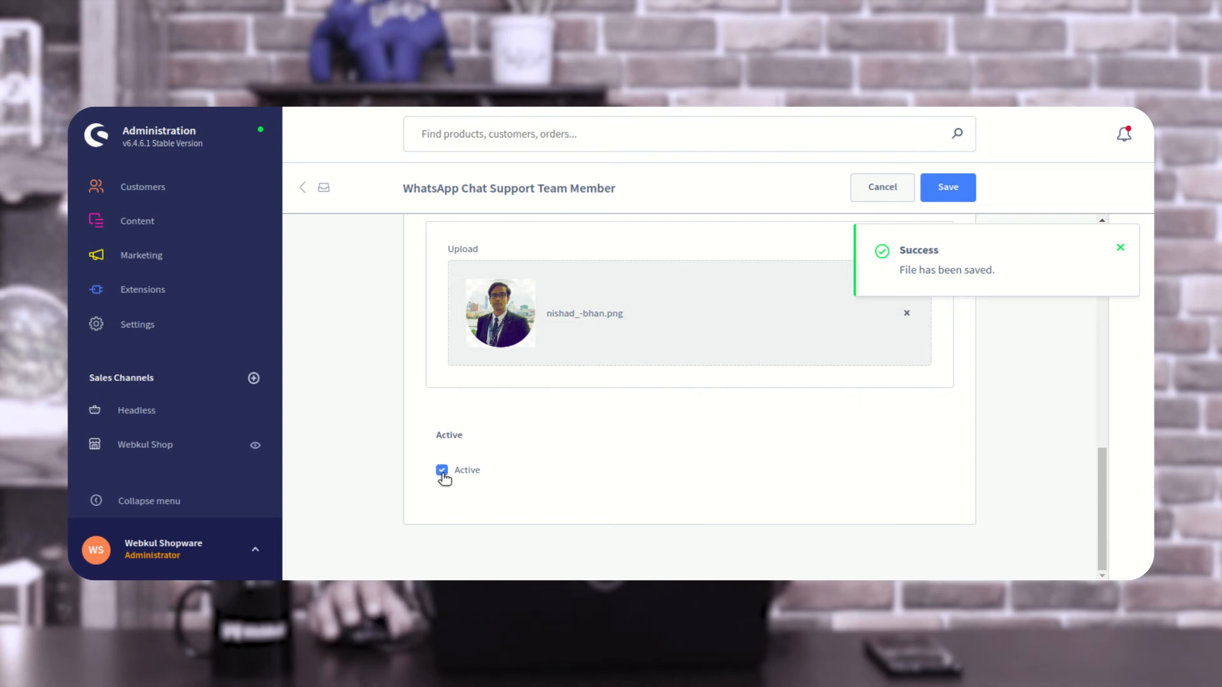
click(953, 193)
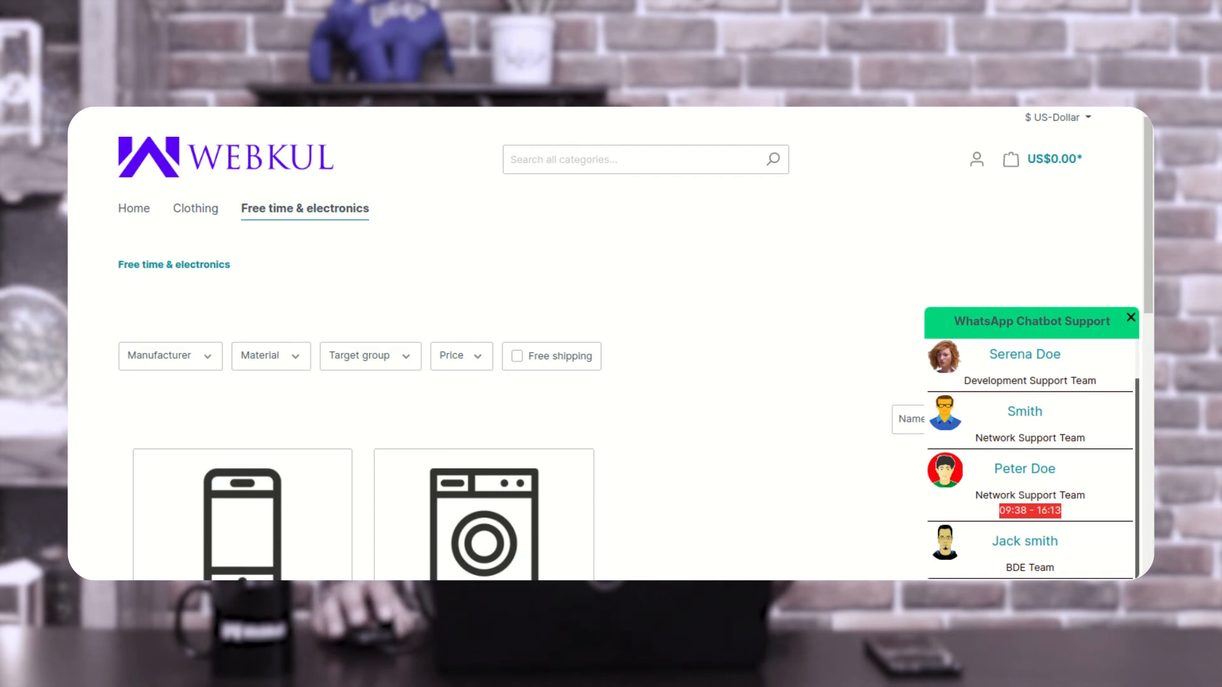
- Reload the storefront's Free time & electronics page and check the Test Team member's entry and hours in the WhatsApp Chatbot Support popup
key(F5)
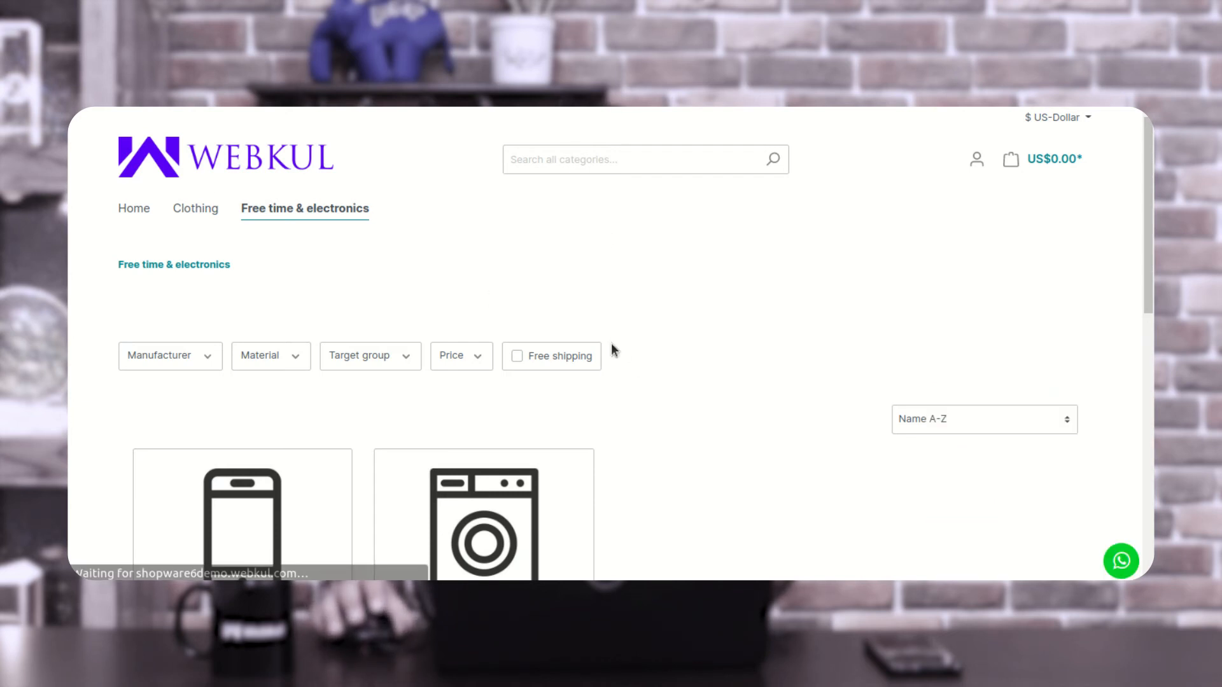
click(1120, 561)
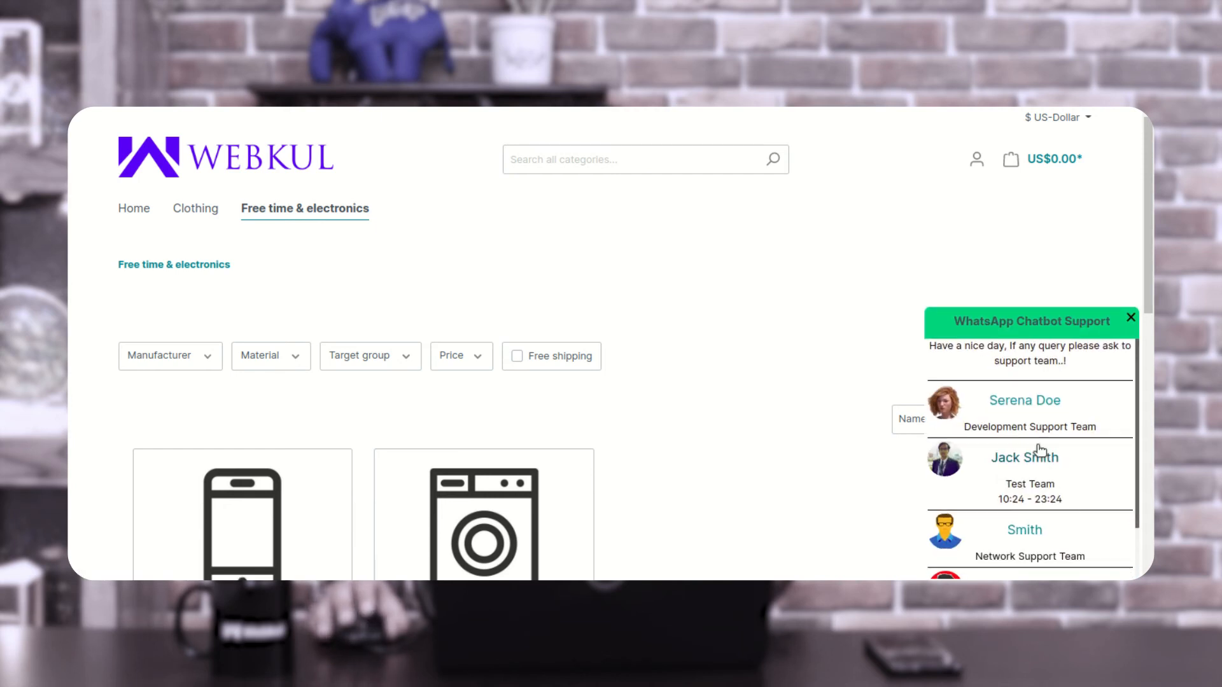
drag(1001, 324, 1076, 321)
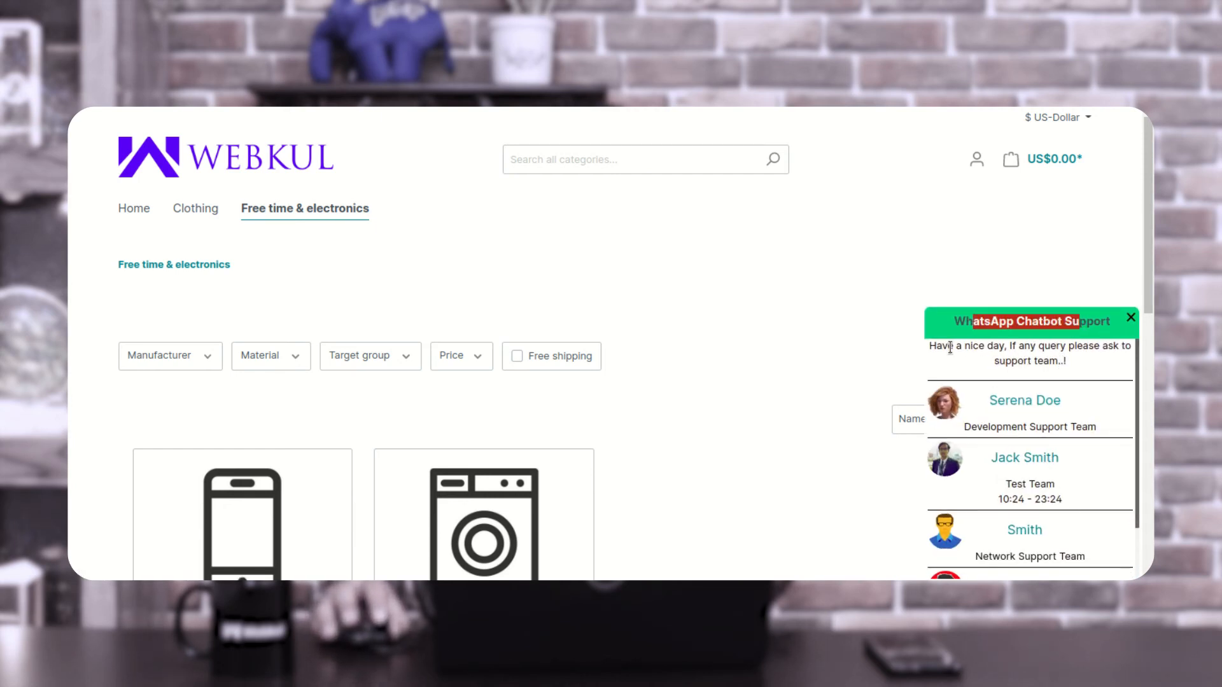
drag(952, 346, 1050, 357)
scroll(1042, 468, down, 1)
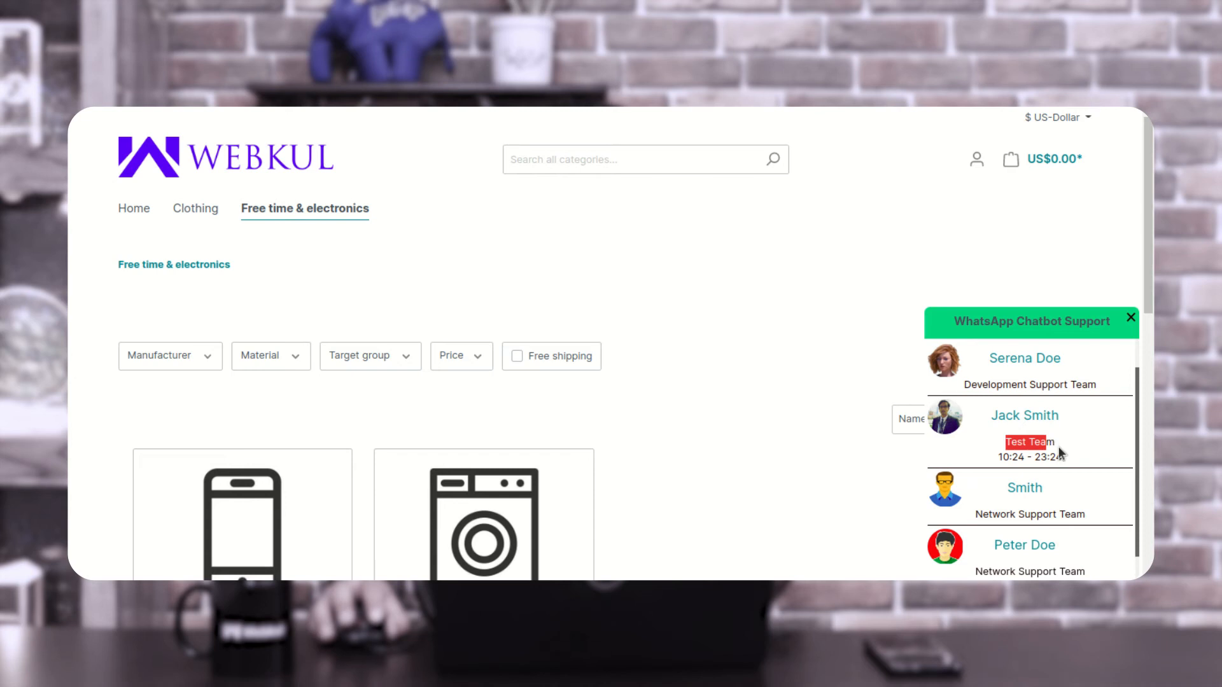
click(1002, 457)
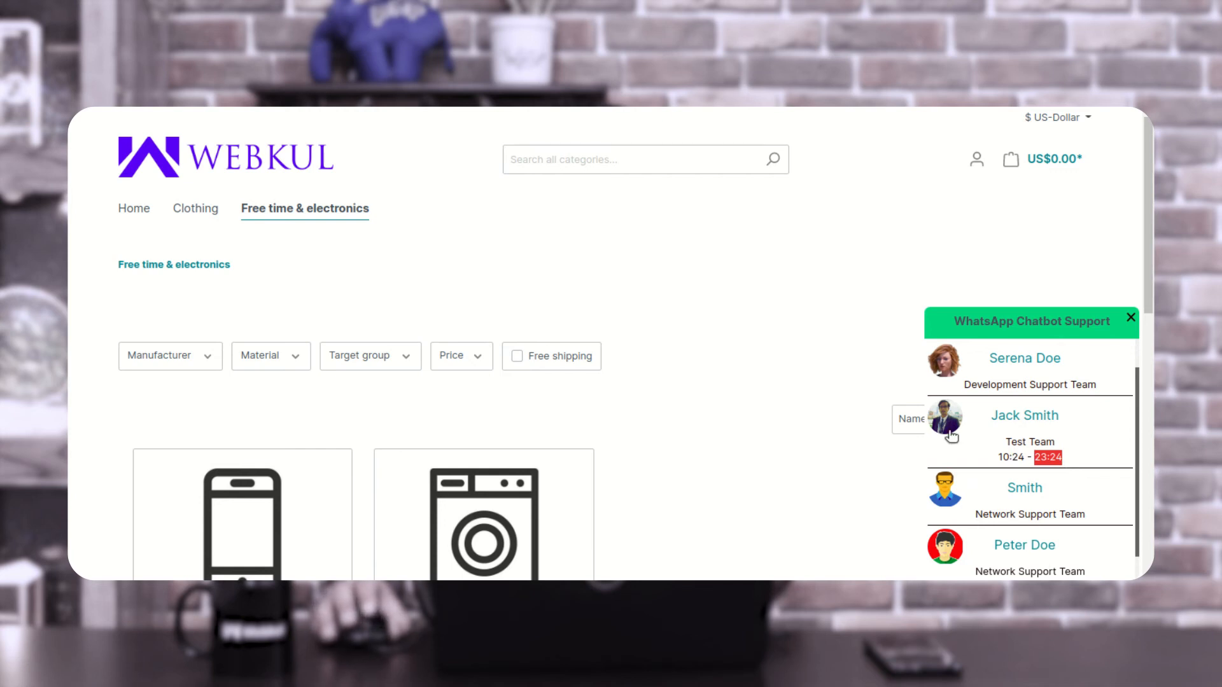
- Open the Test Team member's chat in WhatsApp Web and send the prefilled message "Hello Agent, i need assistance!"
click(1034, 416)
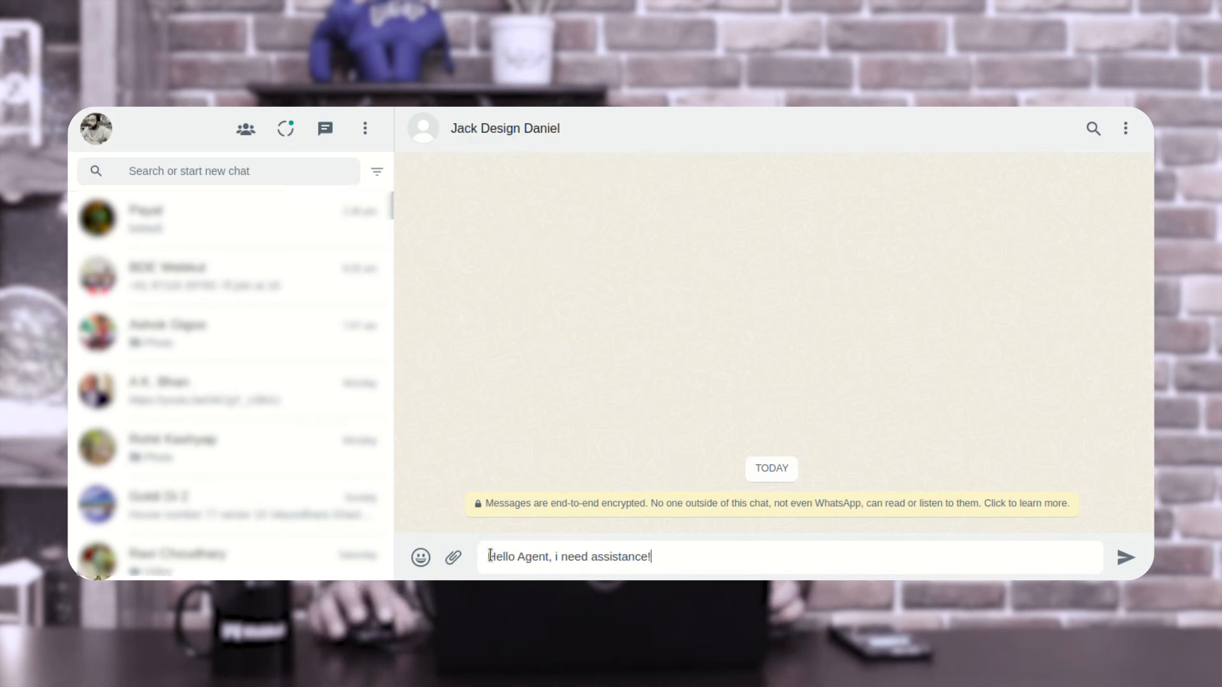
drag(488, 557, 657, 561)
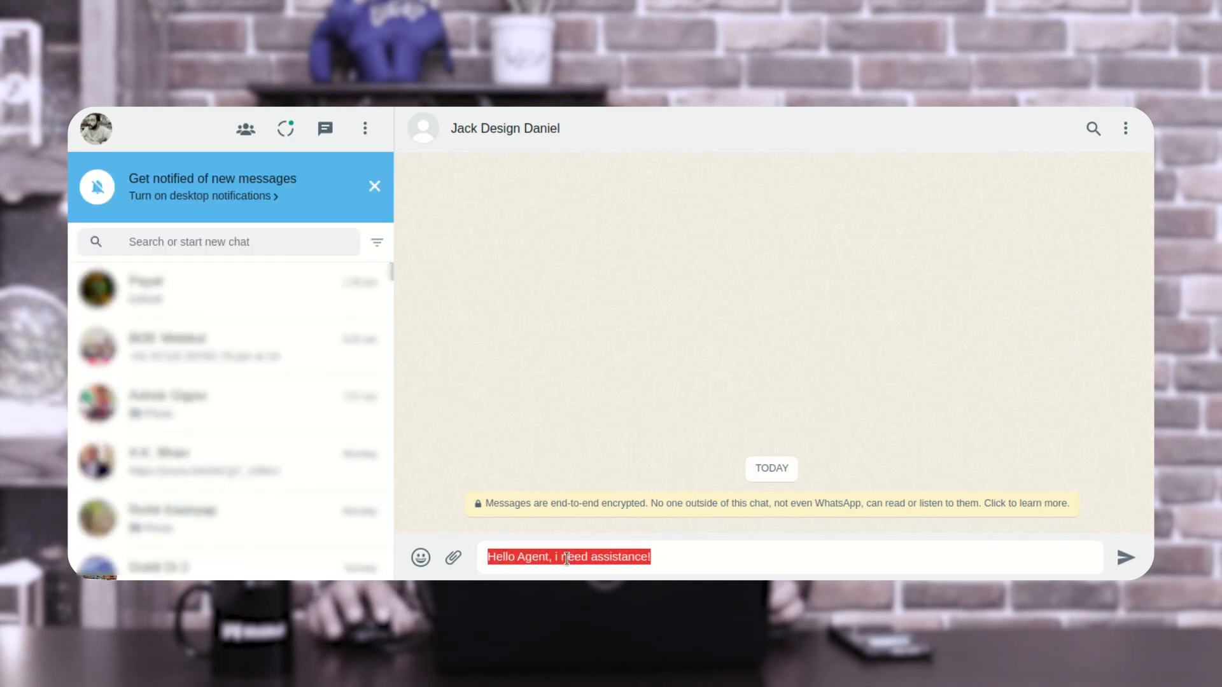
click(1125, 560)
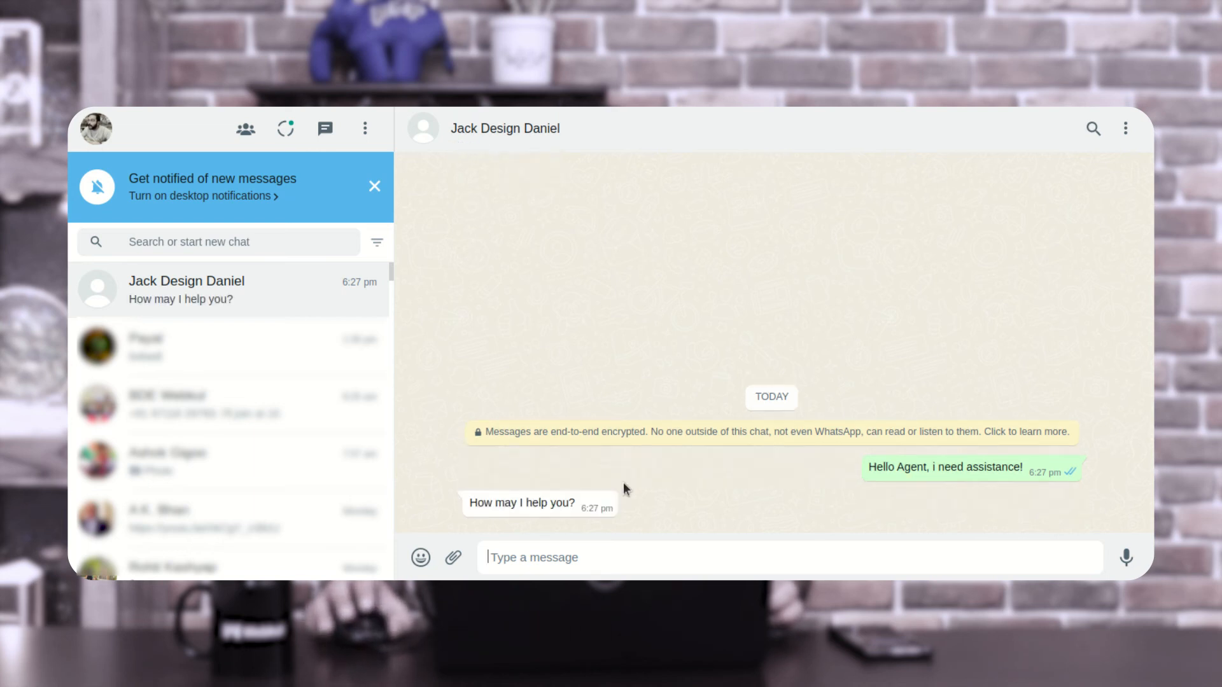
- Reply to the agent in the chat with "i need assistance with your products, can you help?"
click(575, 557)
text(i need assistance )
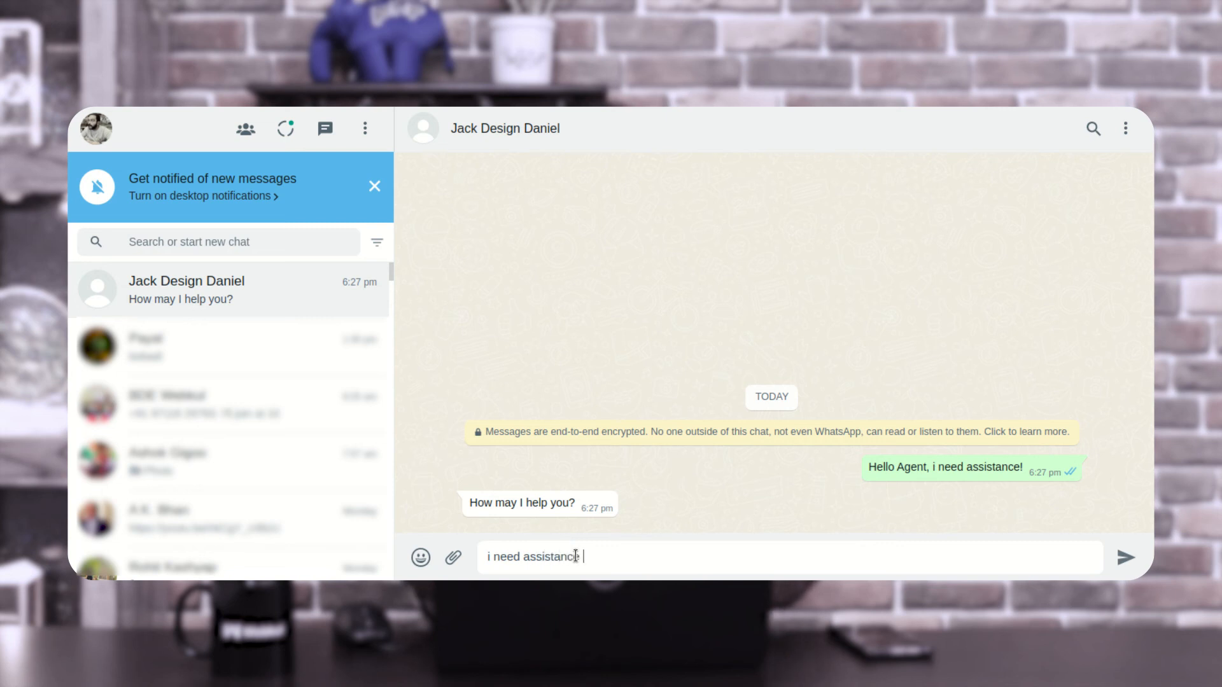
text(with your products)
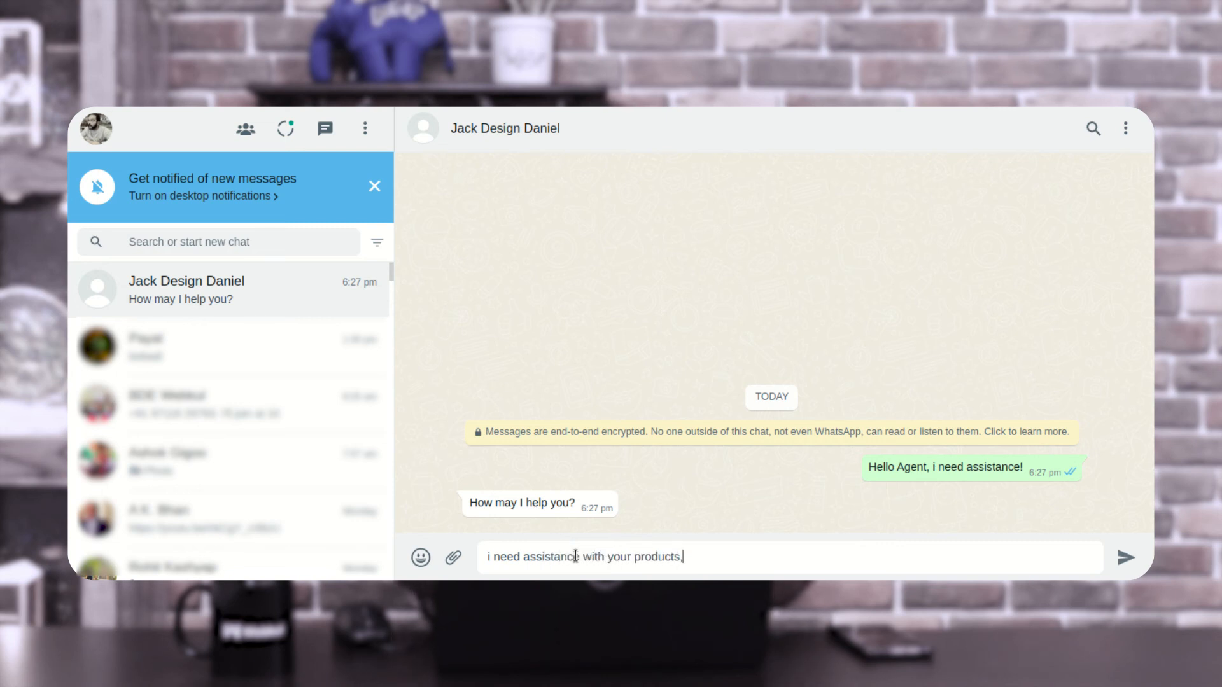
text(, can you help?)
key(Return)
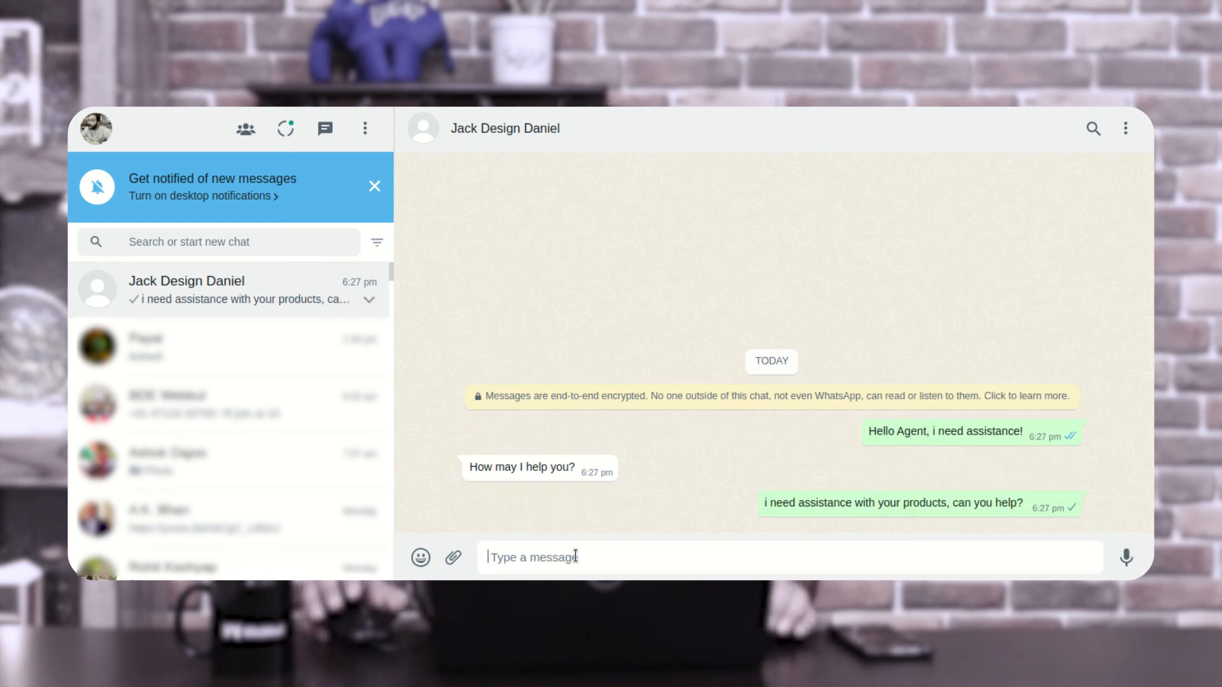